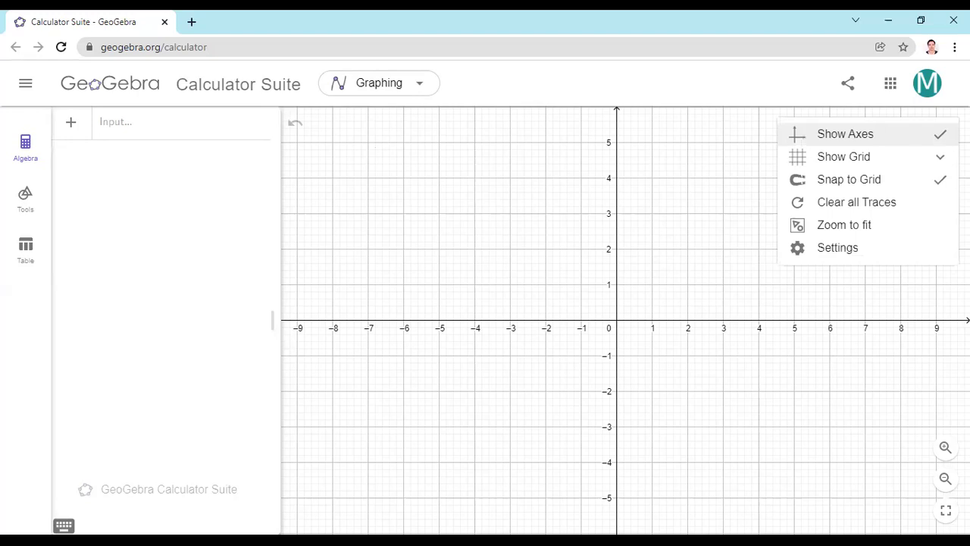
Set the global rounding to 3 decimal places and the font size to 20 pt.
left_click(838, 247)
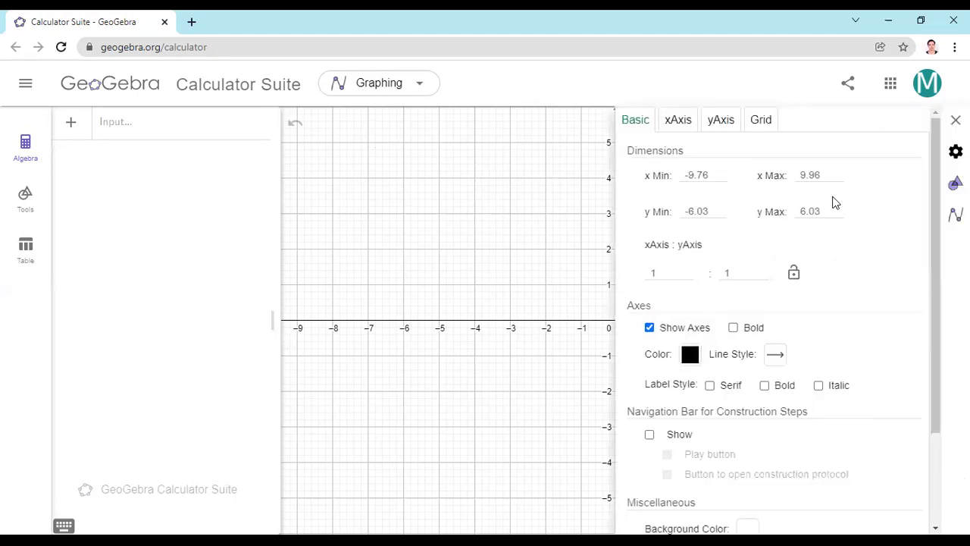
left_click(956, 150)
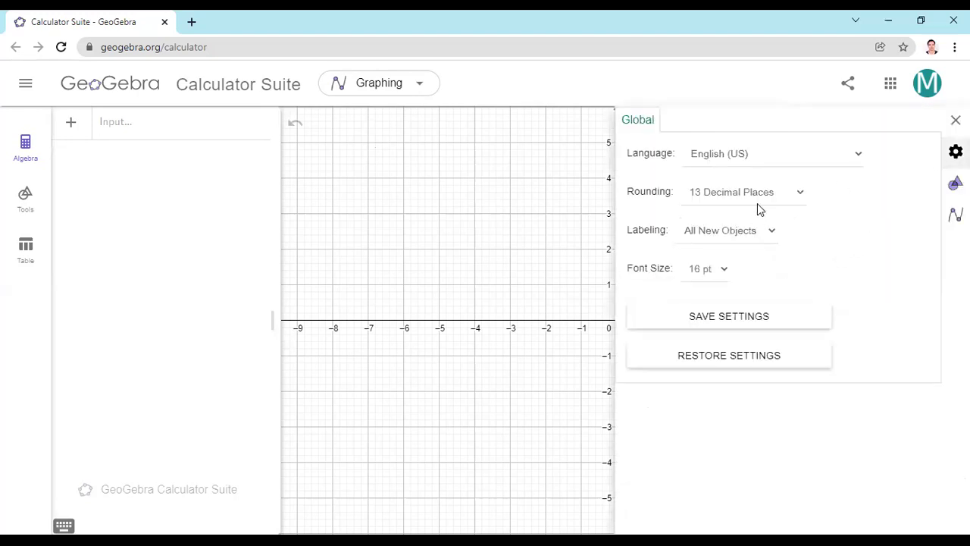
left_click(799, 197)
left_click(726, 273)
left_click(705, 318)
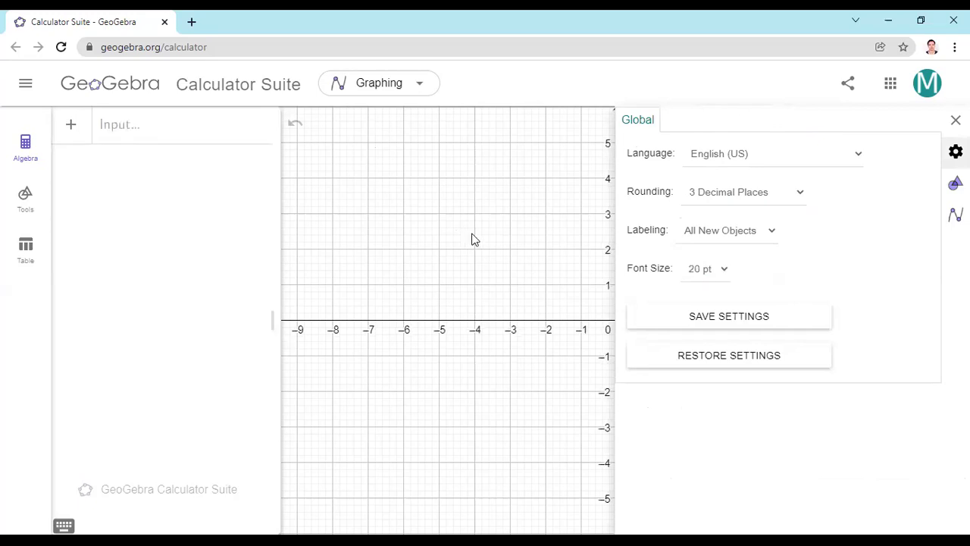
left_click(955, 120)
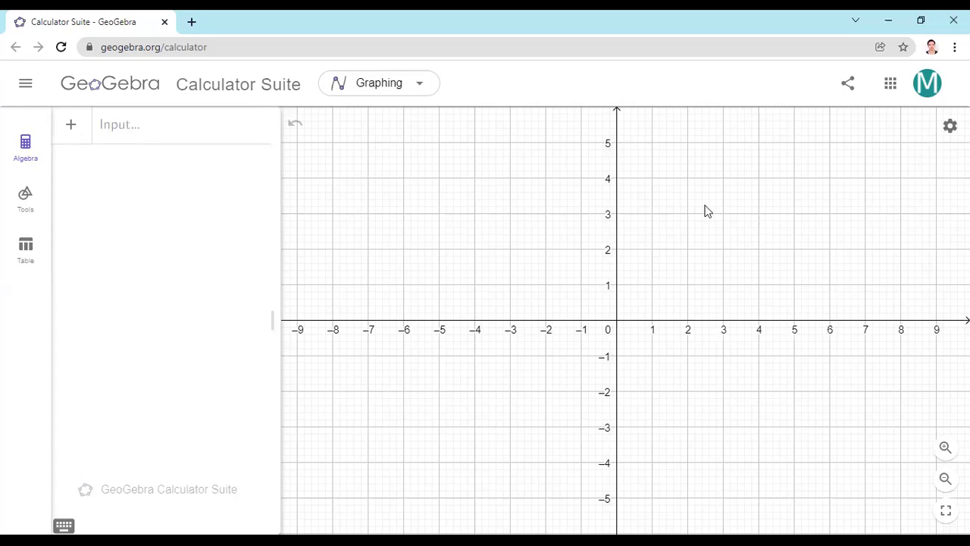
Define two random numbers, A = 45 random() and B = 45 random().
left_click(130, 134)
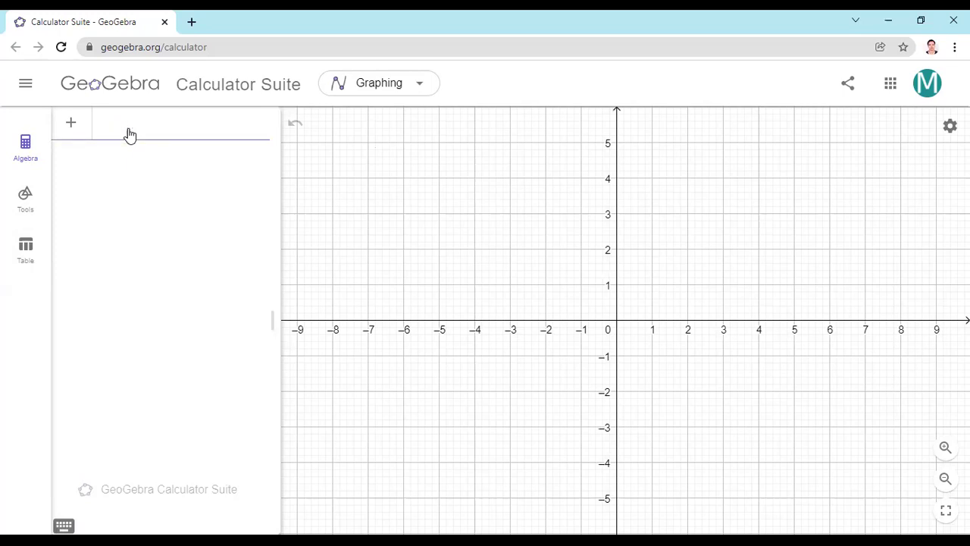
type("A=45")
type("*random")
key("Return")
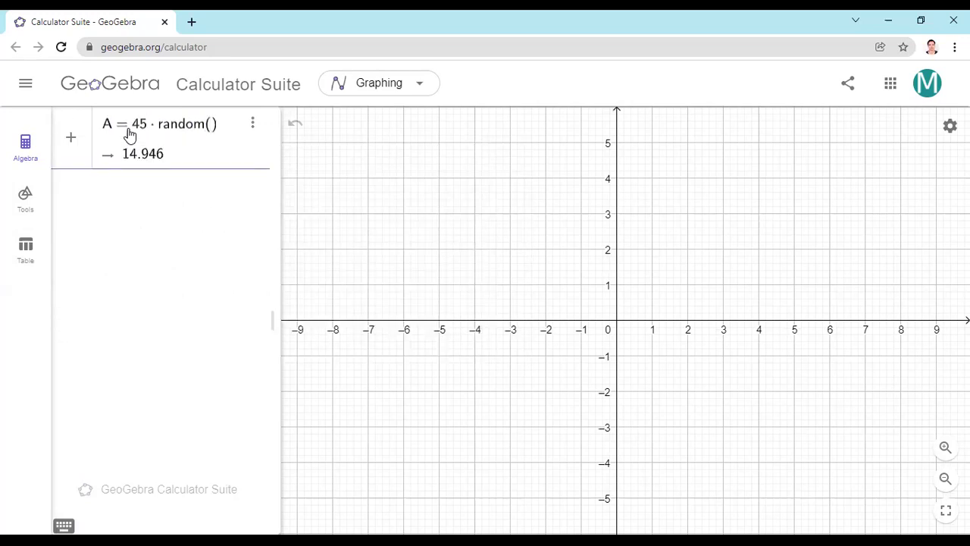
key("Return")
type("B= 45 ·*random")
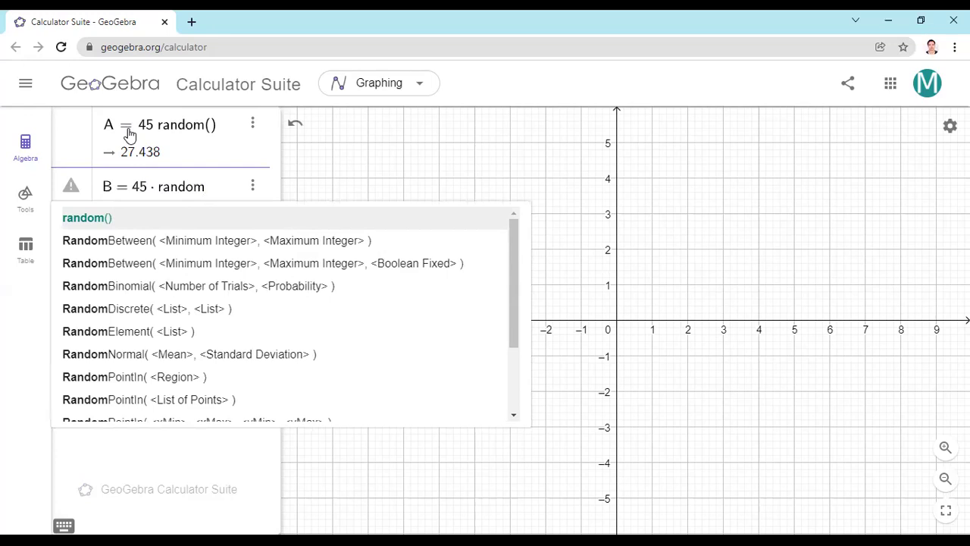
key("Return")
key("Return")
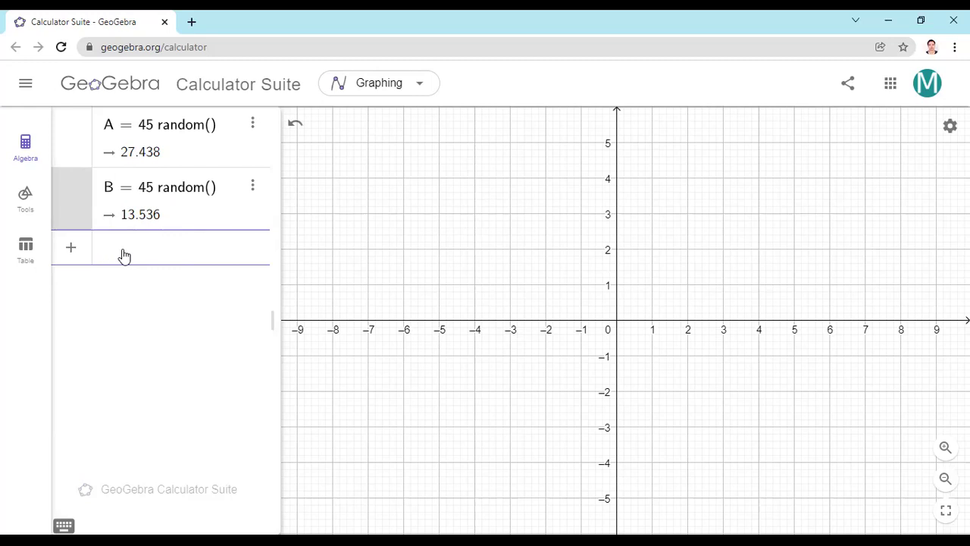
Define the Boolean lunch = |A − B| ≤ 15.
type("lunch")
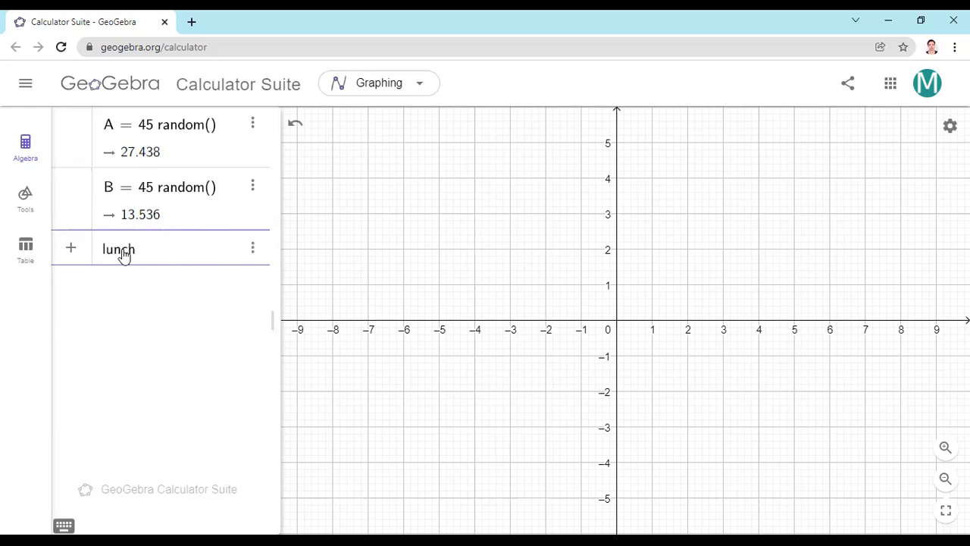
type("=abs(")
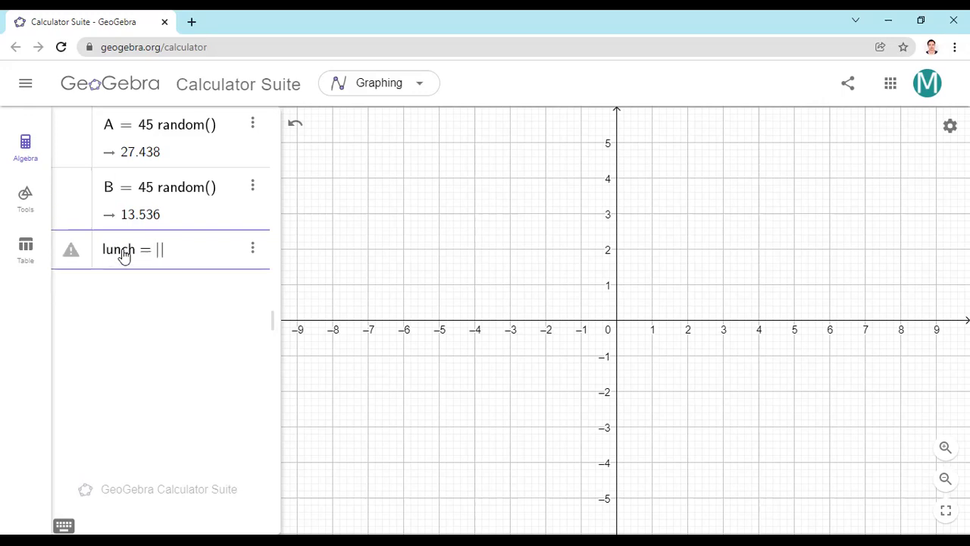
type("A-B")
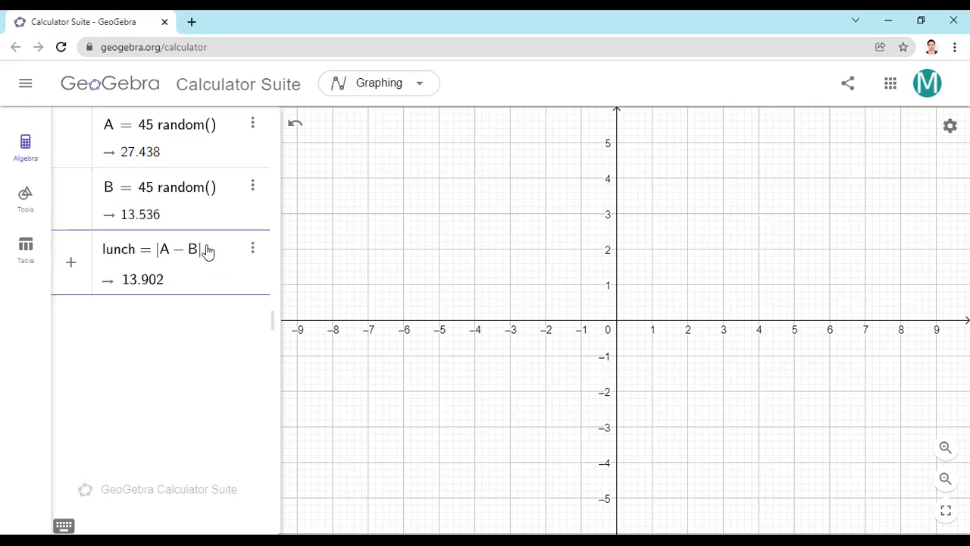
type("<")
type("15")
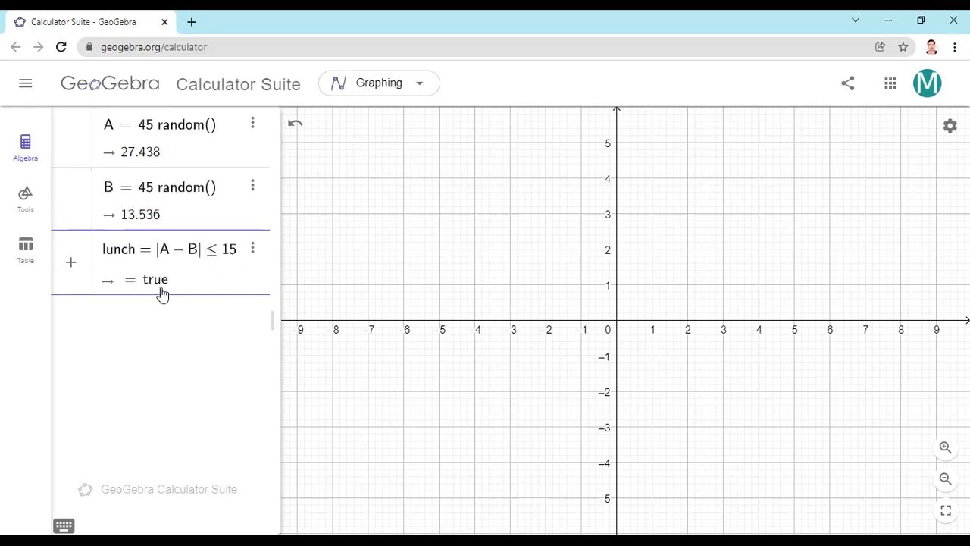
key("Return")
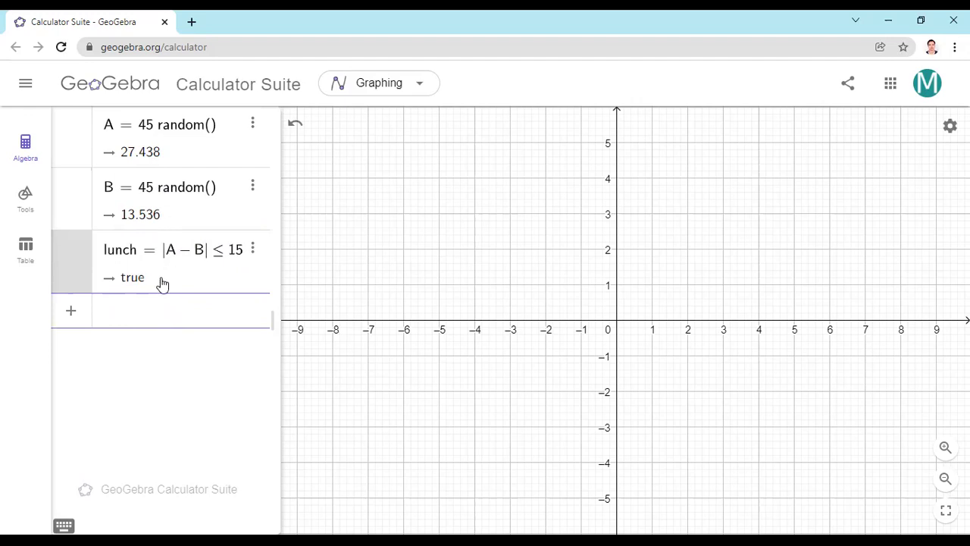
Create a button captioned "randomize" and place it just below the x-axis near x = -8.
type("bu")
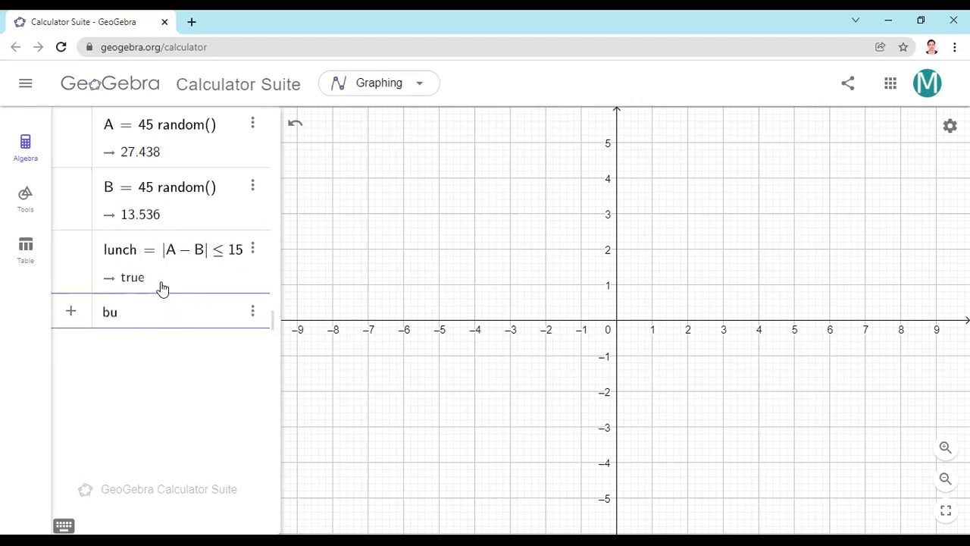
type("tton(\"random")
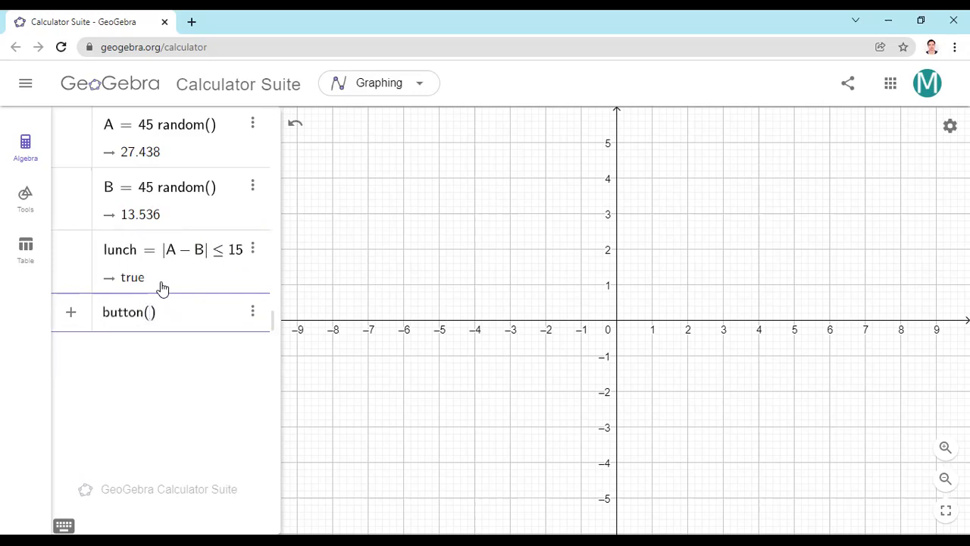
type("ize”")
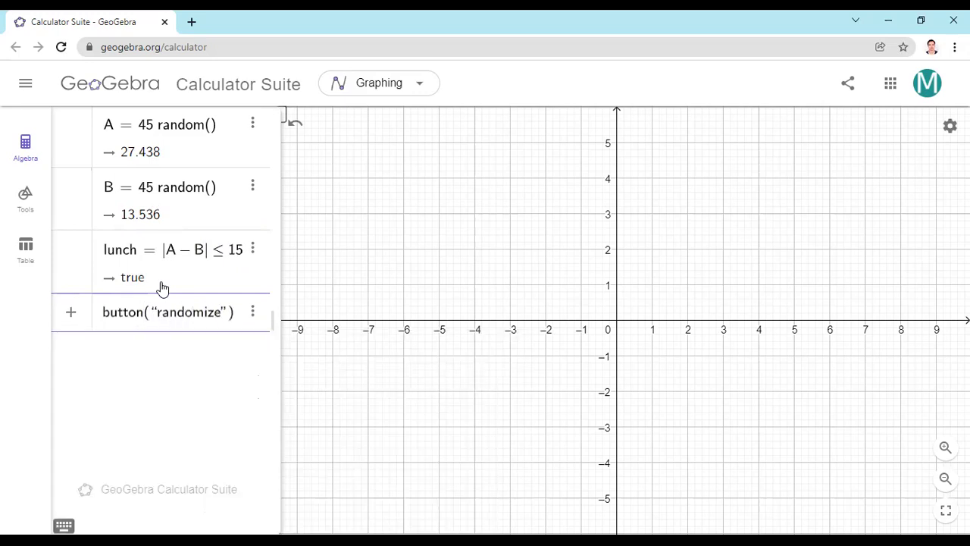
key("Return")
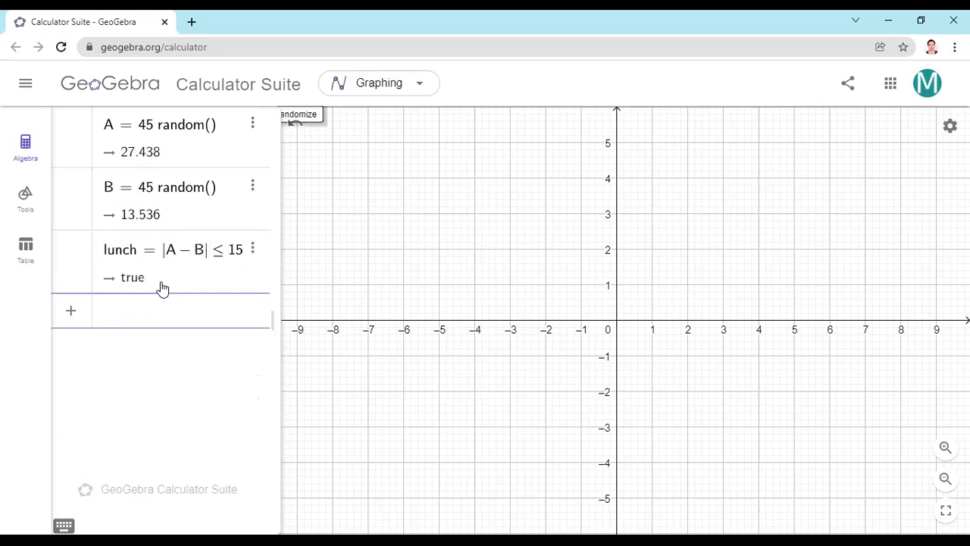
left_click_drag(315, 119, 344, 385)
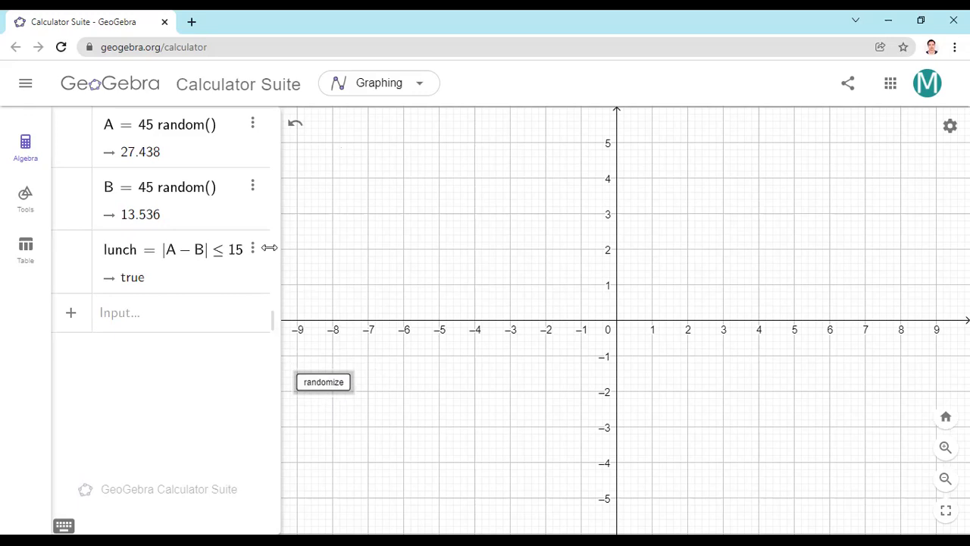
Give the randomize button an On Click script containing UpdateConstruction().
right_click(324, 388)
left_click(380, 468)
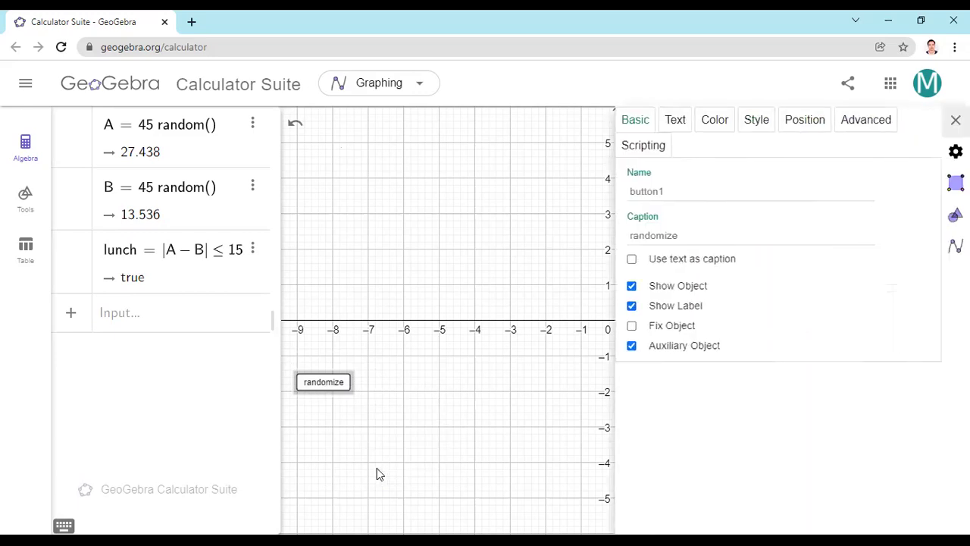
left_click(641, 145)
left_click(659, 215)
type("UpdateConstruction()")
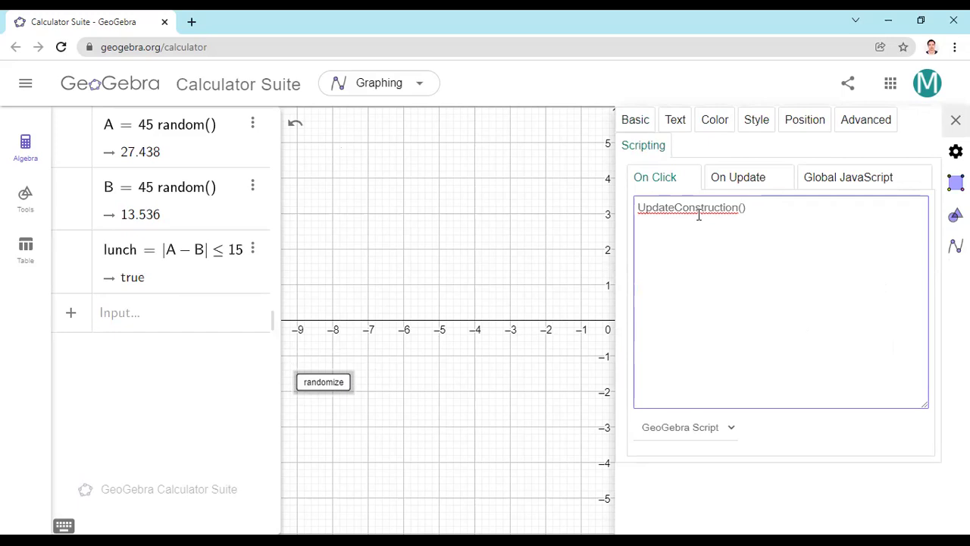
left_click(956, 120)
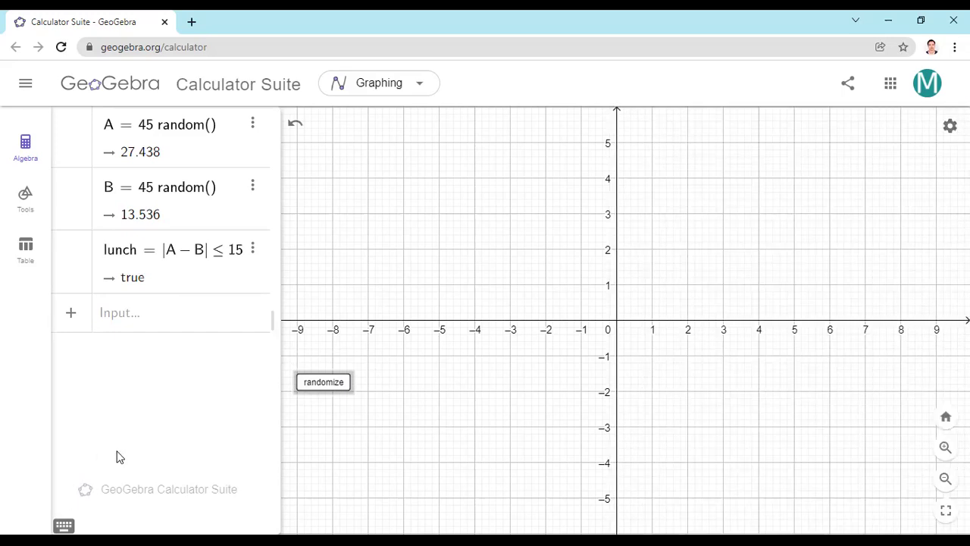
Test the randomize button by running it three times to regenerate A and B.
left_click(328, 385)
left_click(332, 385)
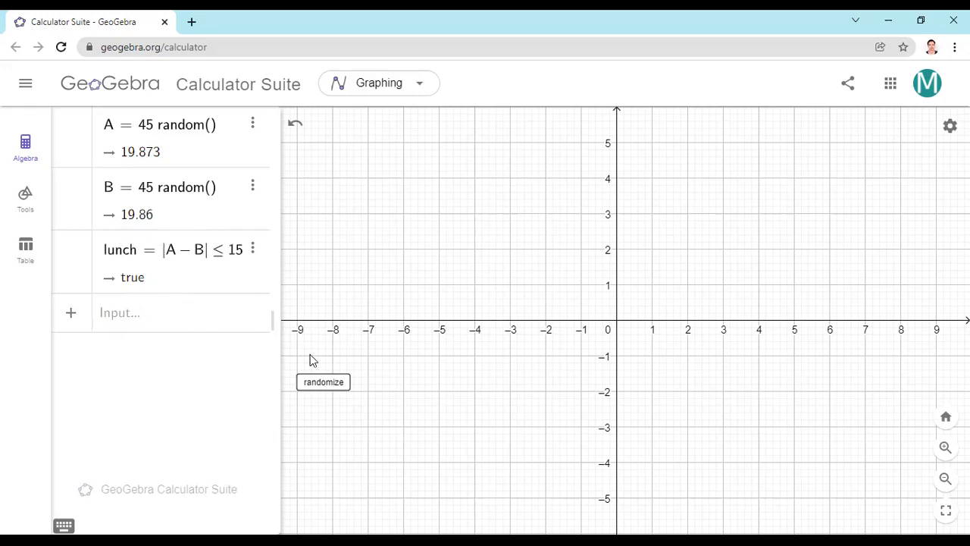
left_click(330, 387)
Create an empty list with data = {}.
left_click(134, 316)
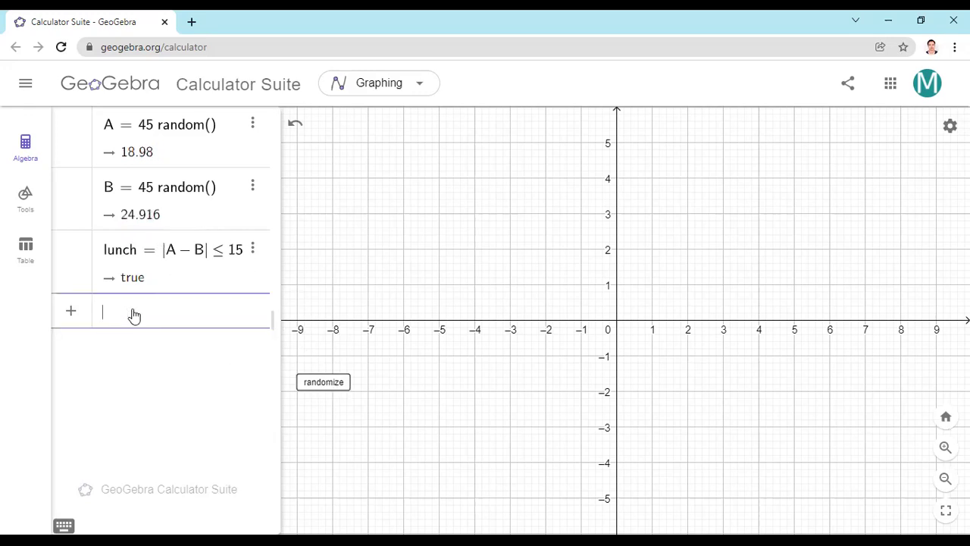
type("data = {")
key("Return")
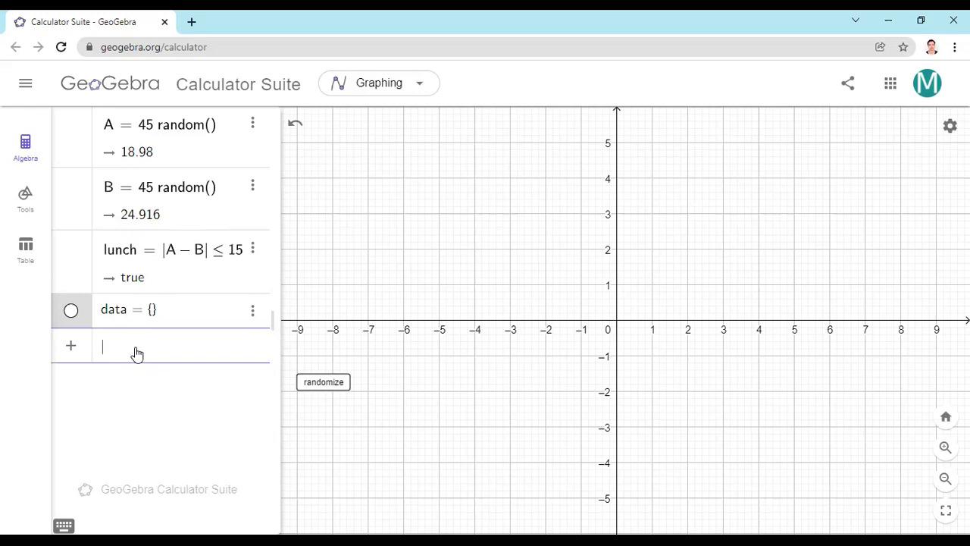
In the randomize button's On Click script, start a second line with If(lunch,SetValue(data,Append(data,(A,B))).
right_click(318, 391)
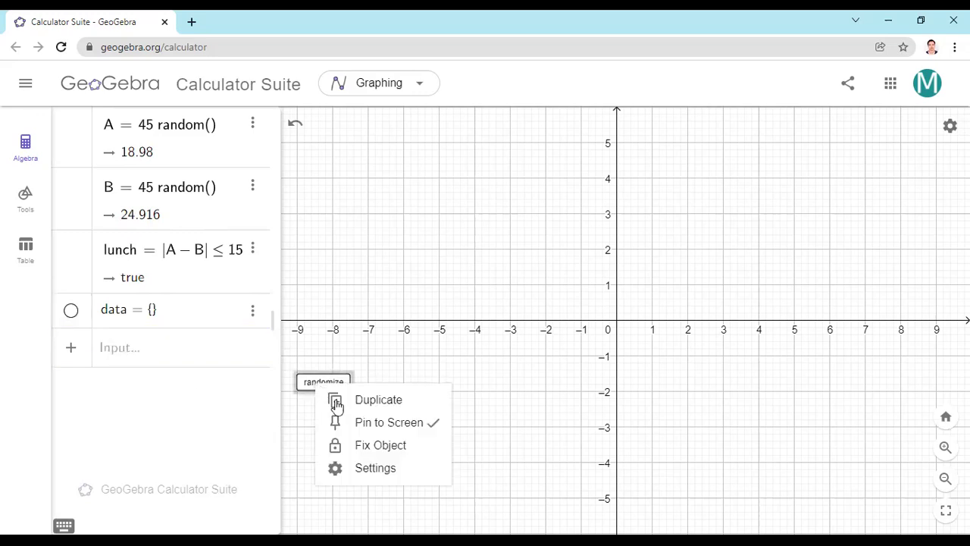
left_click(373, 471)
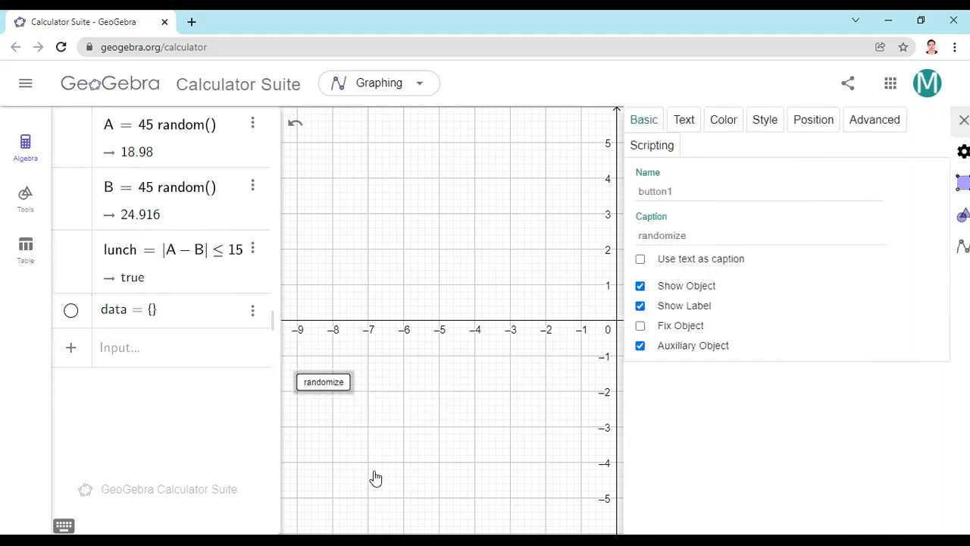
left_click(650, 147)
left_click(661, 234)
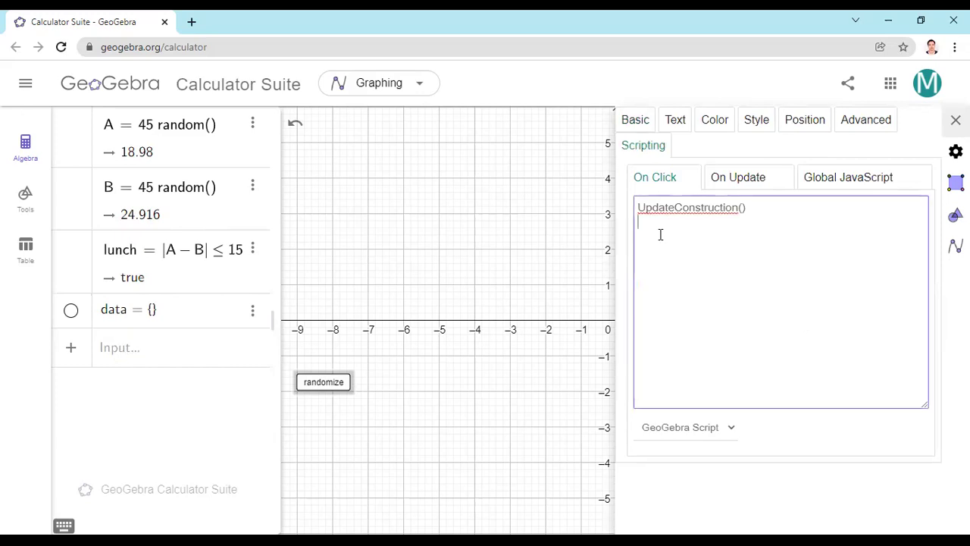
type("if")
key("BackSpace")
type("If(lunch,SetValue")
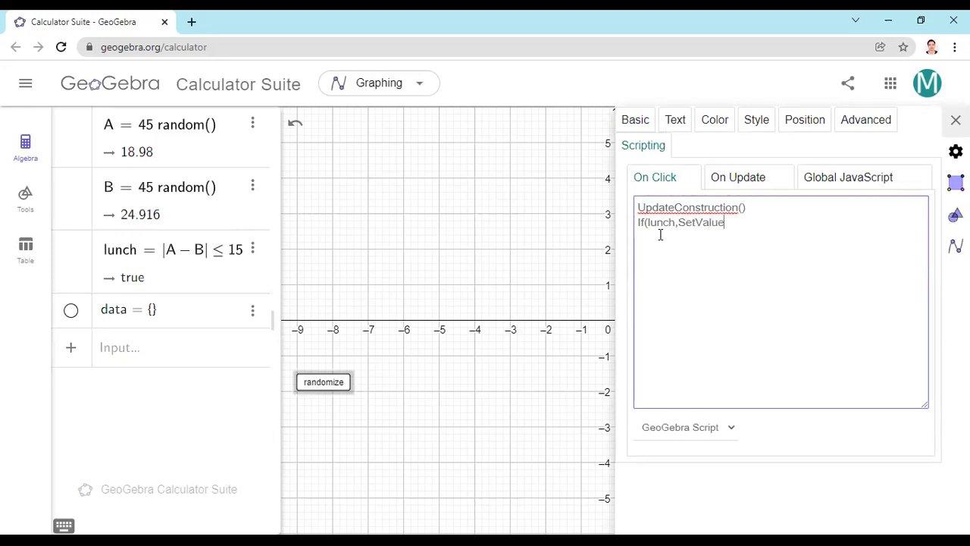
type("(data,Append")
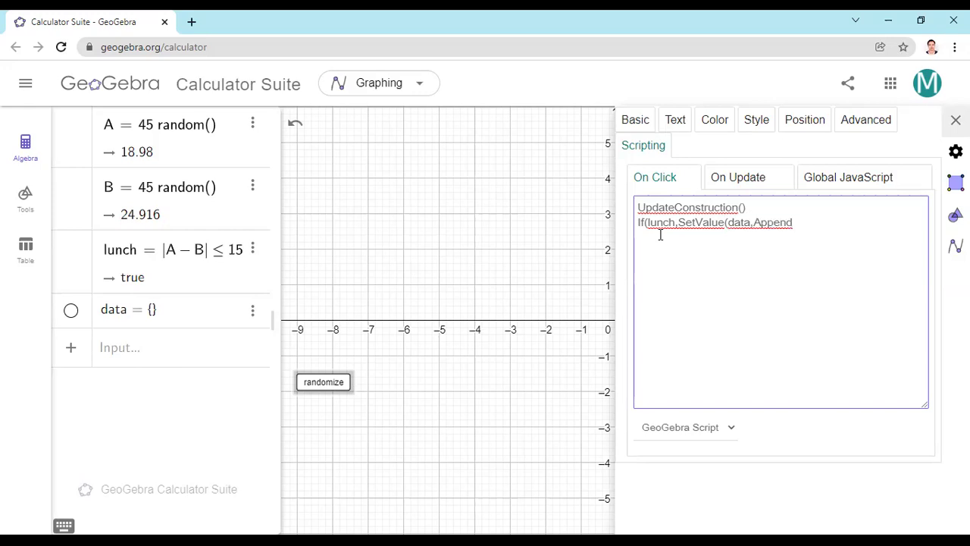
type("(data")
type(",(A")
type(",B")
type(")")
type("))")
Complete the If statement with the else branch SetValue(data,Append(data,(?,?))) and close the button's settings.
type(",")
type("SetValue")
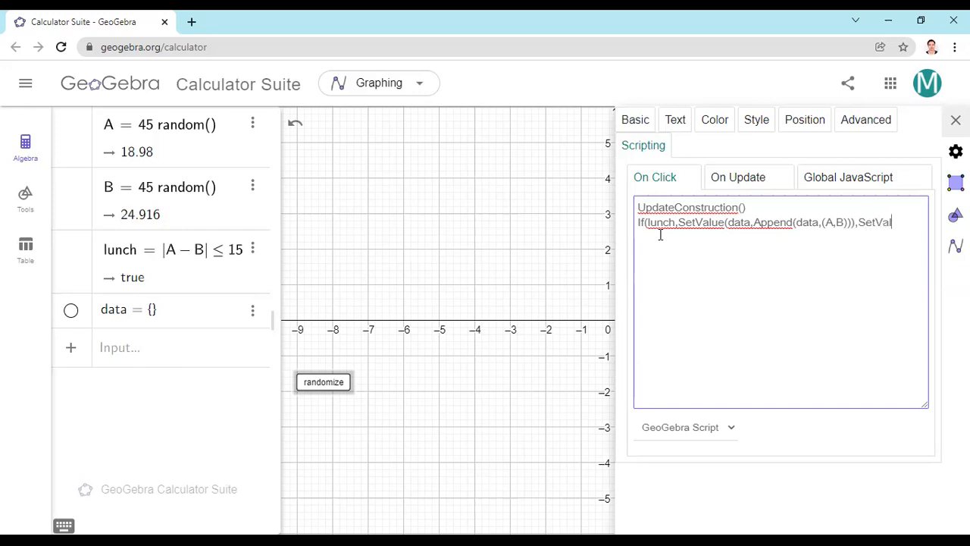
type("(data,")
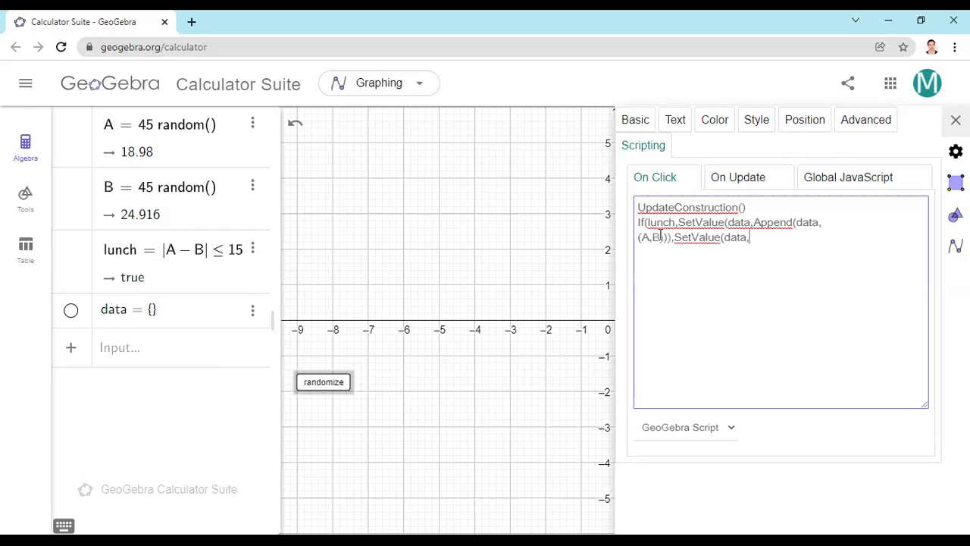
type("pend(data,(")
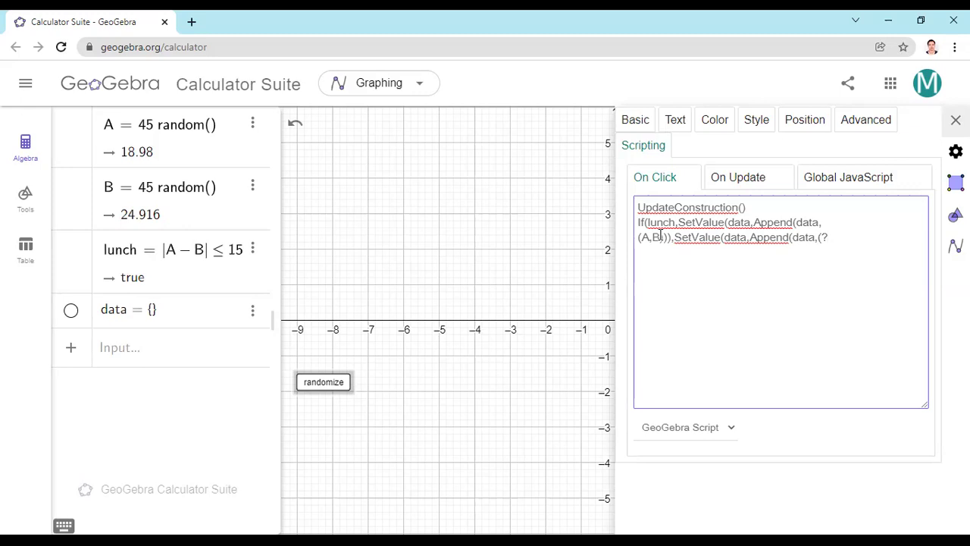
type("?")
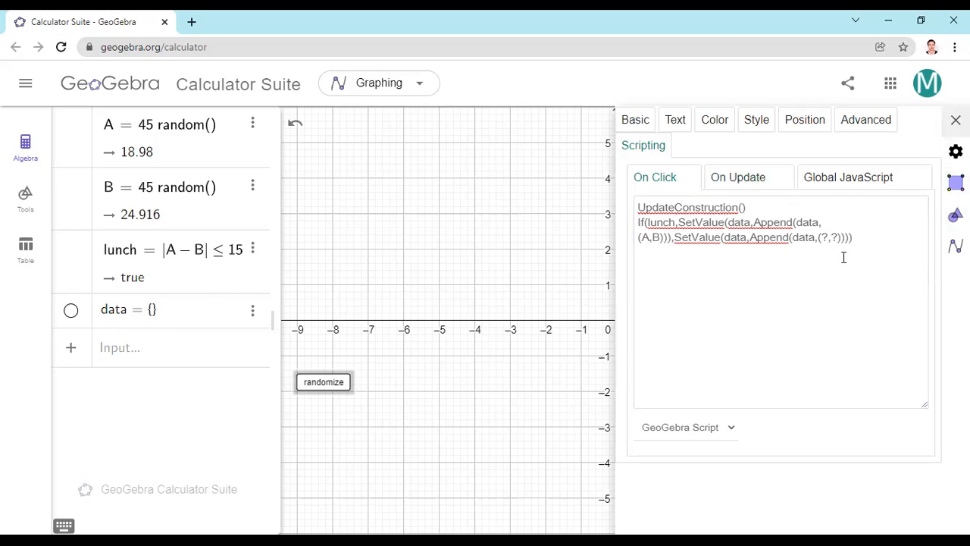
left_click(956, 120)
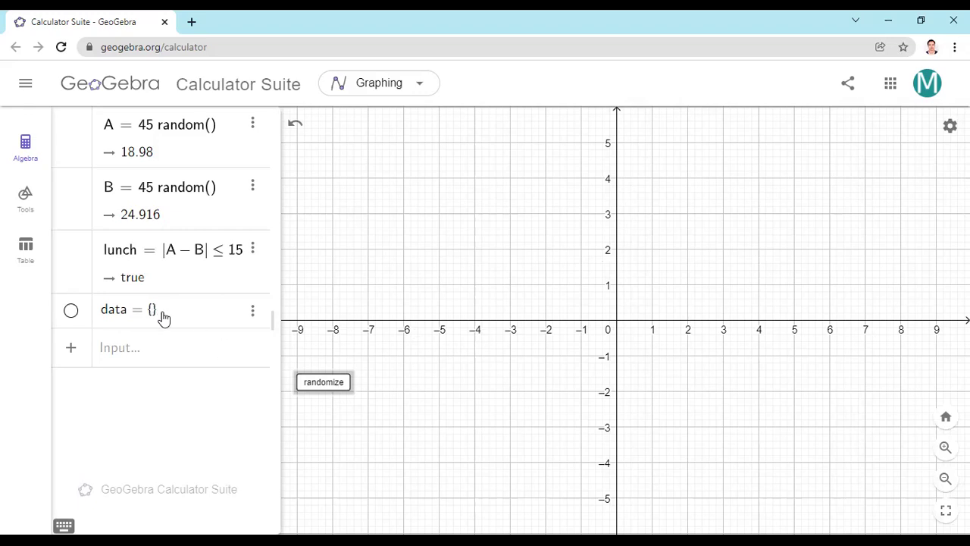
Run the randomize button twice to append entries to the data list.
left_click(329, 388)
left_click(341, 387)
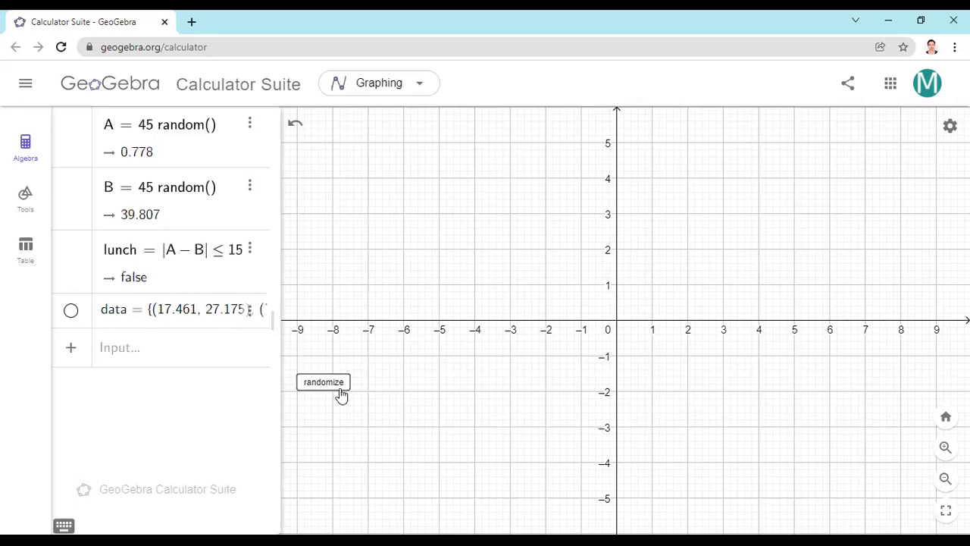
Run the randomize button two more times and widen the algebra list to show more of the data entries.
left_click(333, 385)
left_click(326, 383)
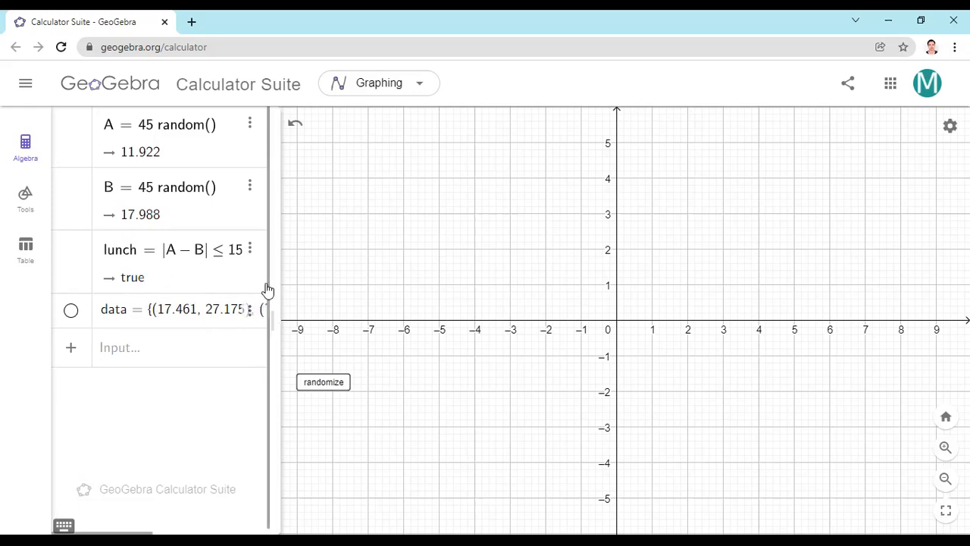
left_click_drag(272, 281, 294, 288)
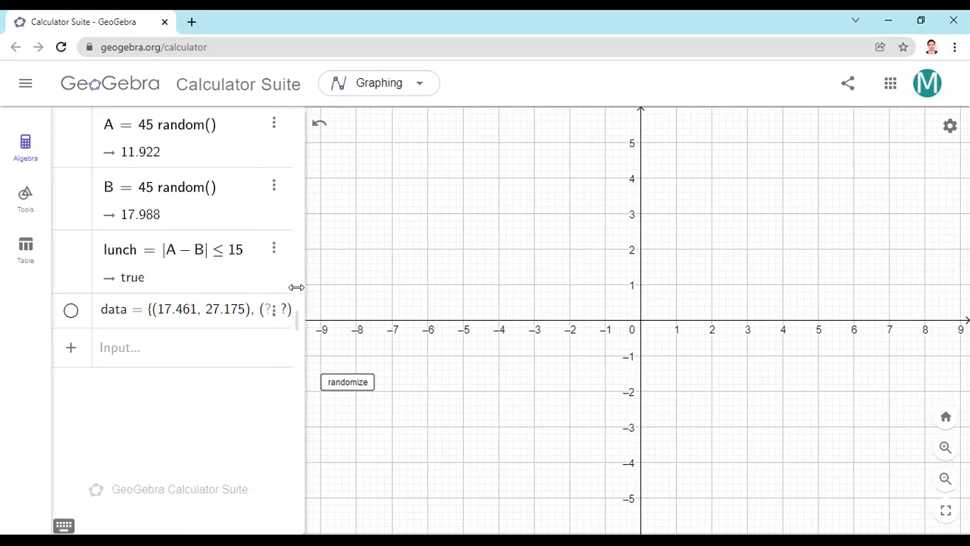
Show the data list's points on the graph, with the visible range extended to include them.
left_click(70, 313)
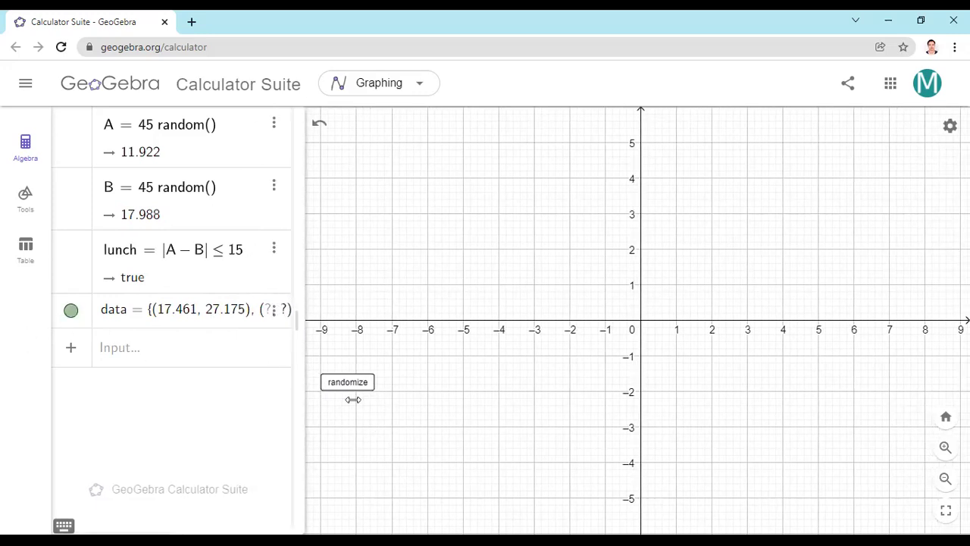
scroll(880, 395, "up", 2)
scroll(775, 390, "down", 3)
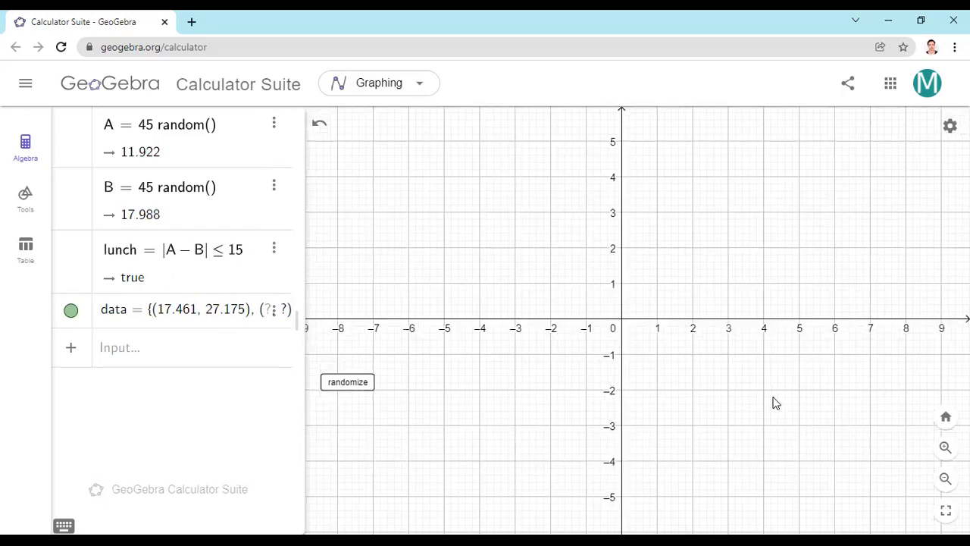
scroll(778, 410, "down", 4)
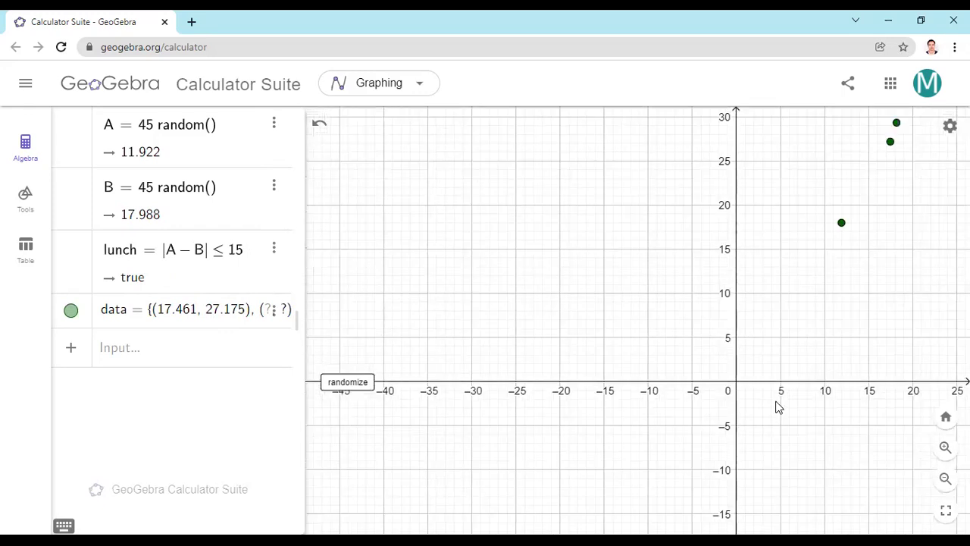
Count all recorded trials with the expression Length(data).
left_click(121, 351)
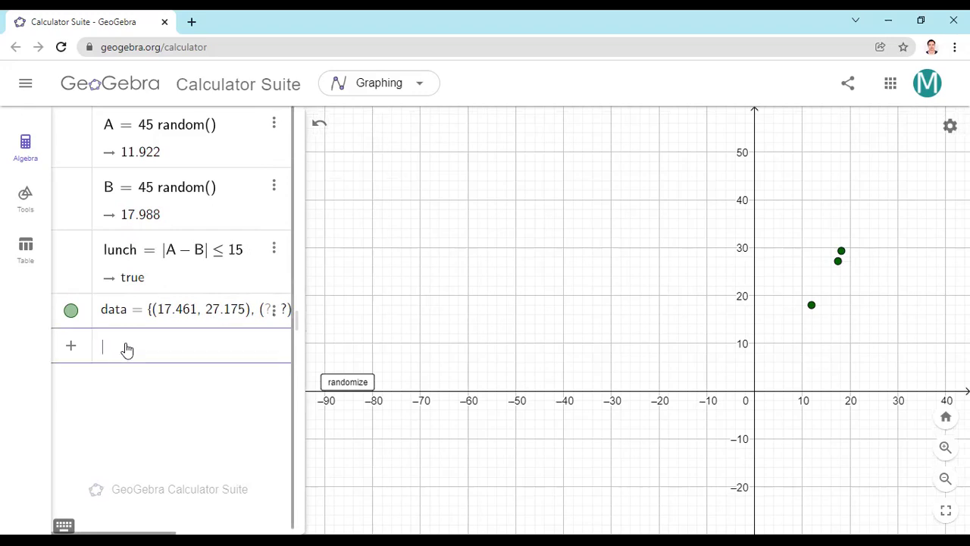
type("length(data")
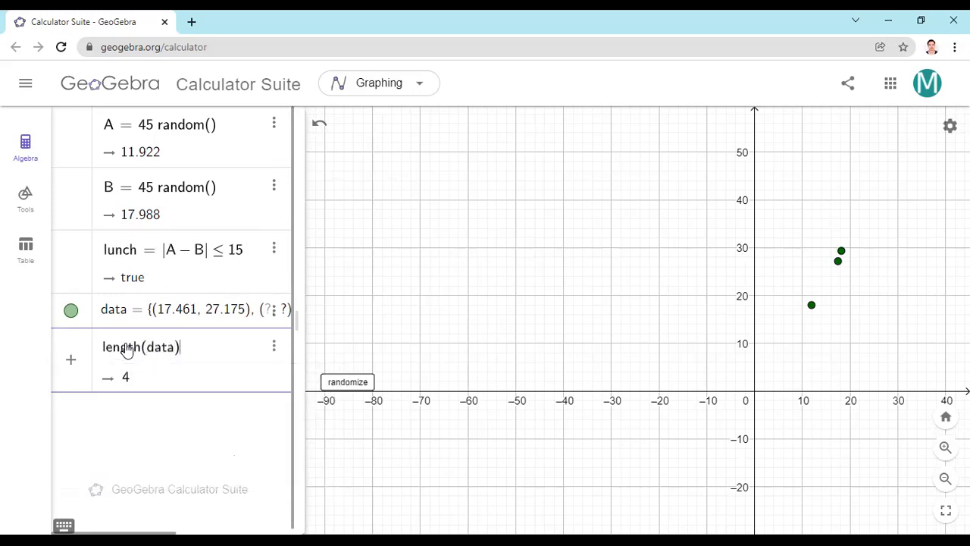
key("Return")
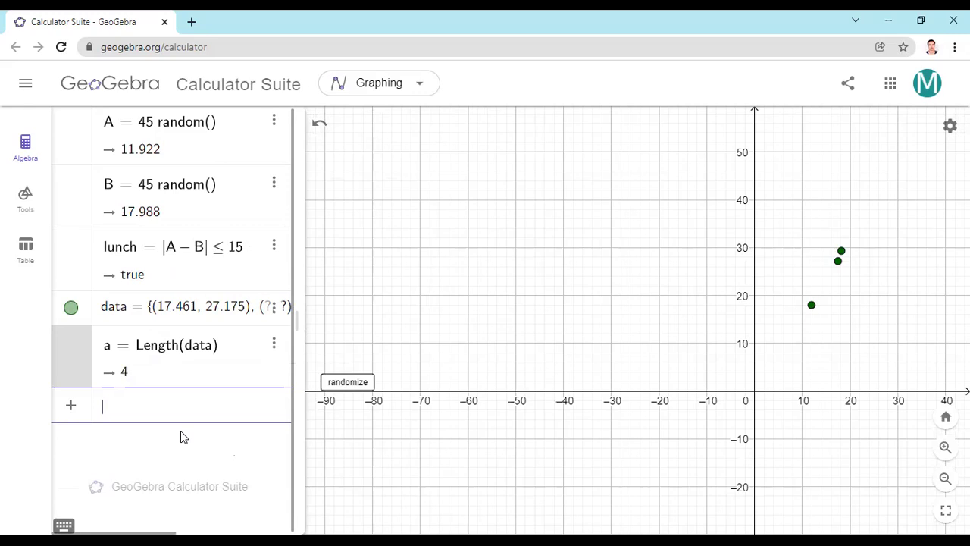
Run the randomize button once and move it below the x-axis.
left_click(350, 387)
left_click_drag(352, 389, 354, 455)
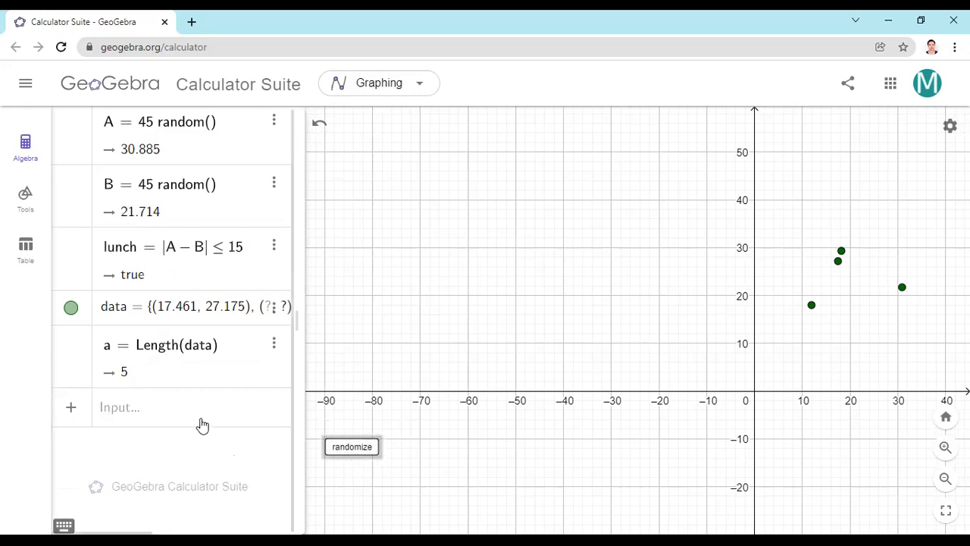
left_click(132, 412)
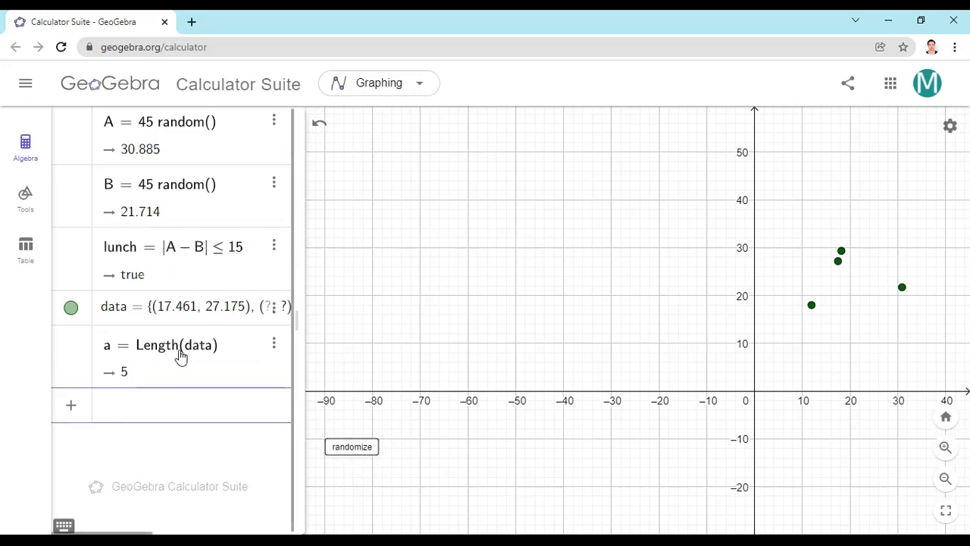
Run the randomize button 19 more times to add further trials to the data list.
left_click(359, 448)
left_click(355, 448)
left_click(356, 448)
left_click(356, 448)
left_click(356, 449)
left_click(357, 449)
left_click(355, 448)
left_click(355, 448)
left_click(355, 448)
left_click(355, 448)
left_click(355, 448)
left_click(356, 448)
left_click(355, 448)
left_click(356, 448)
left_click(355, 448)
left_click(355, 448)
left_click(355, 448)
left_click(356, 448)
left_click(356, 448)
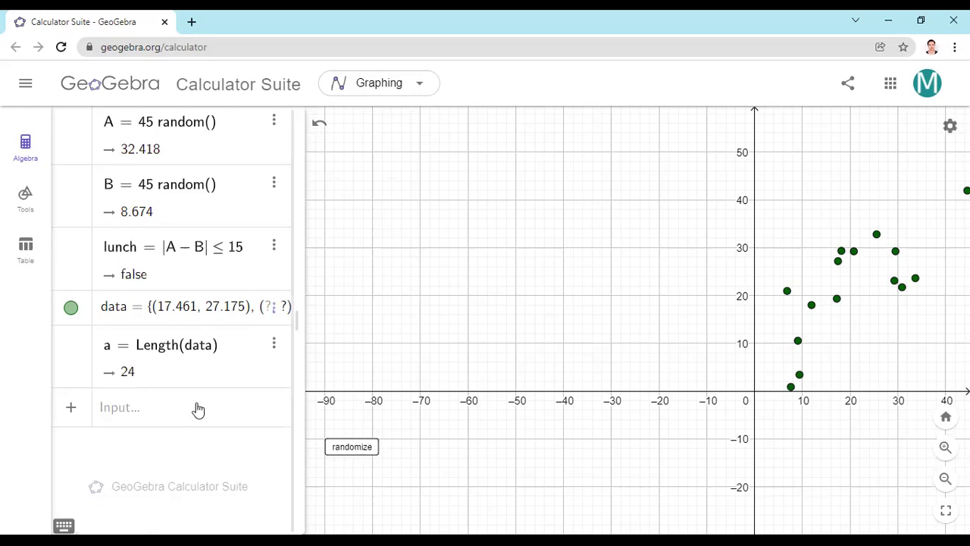
Count only the successful trials with the expression Length(RemoveUndefined(data)).
left_click(144, 409)
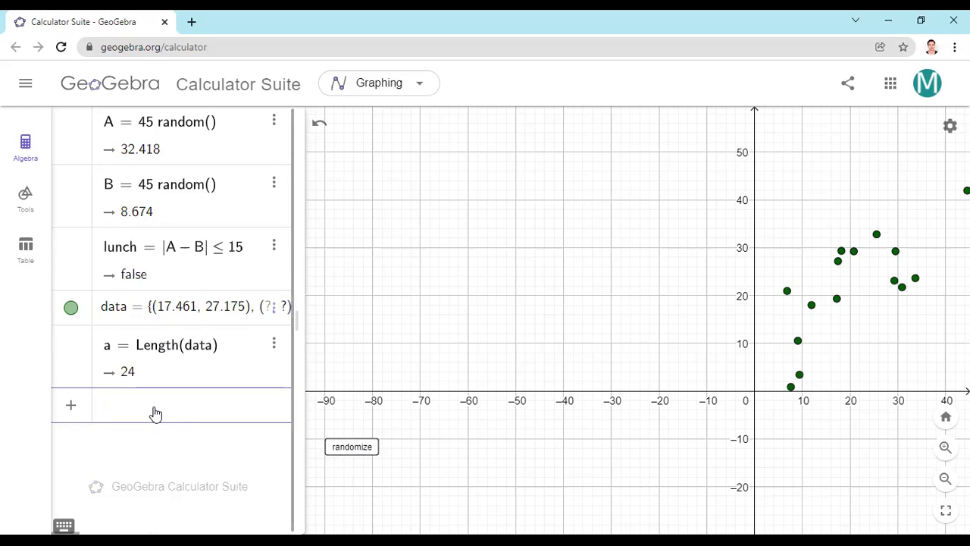
type("n")
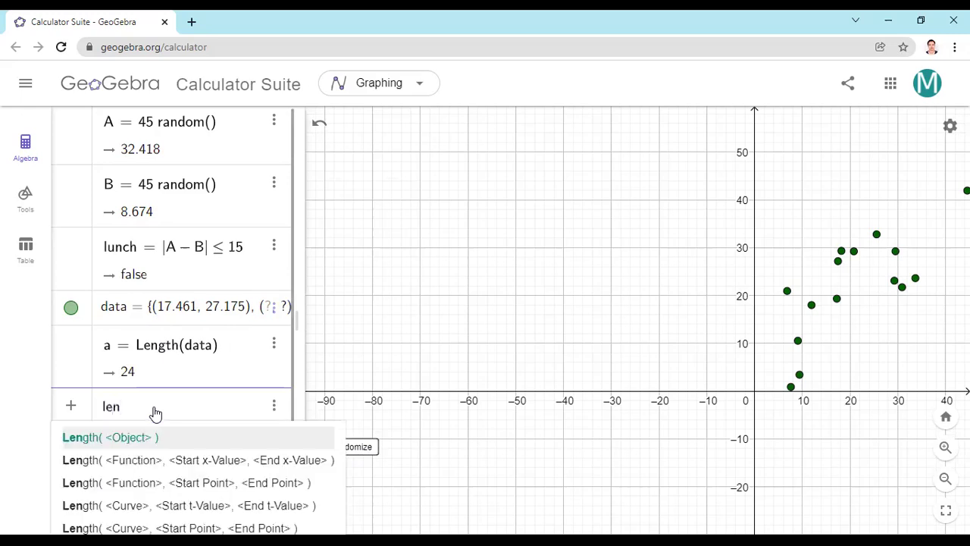
type("gth")
type("(Remove")
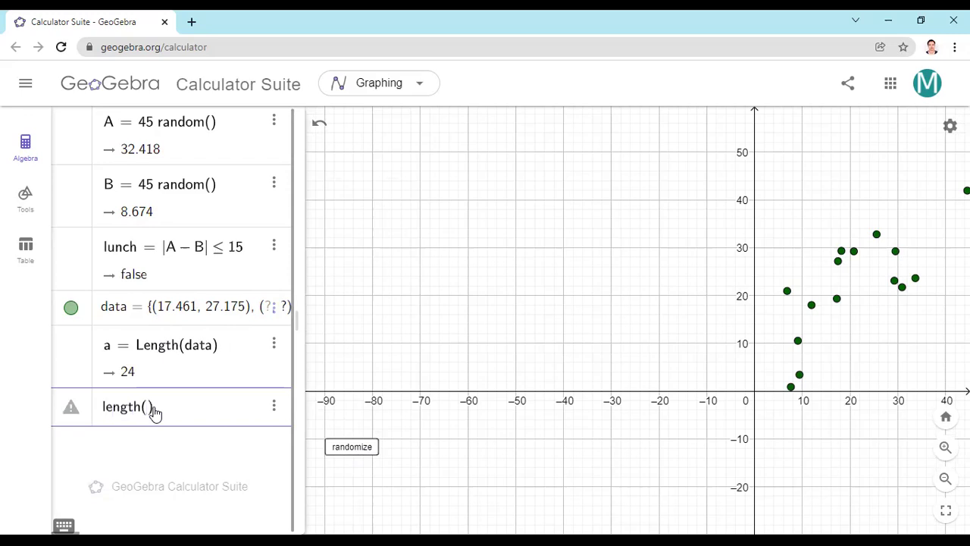
type("Undefine")
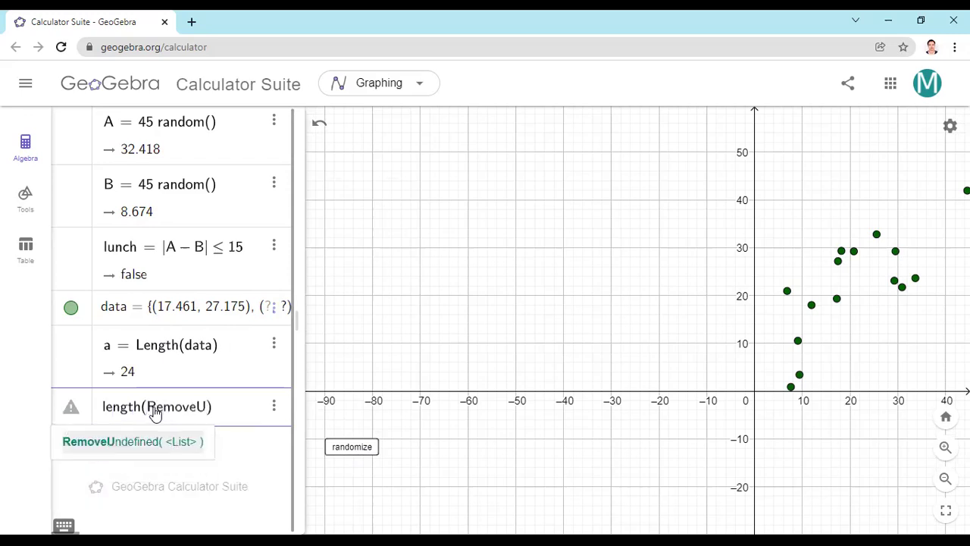
type("d")
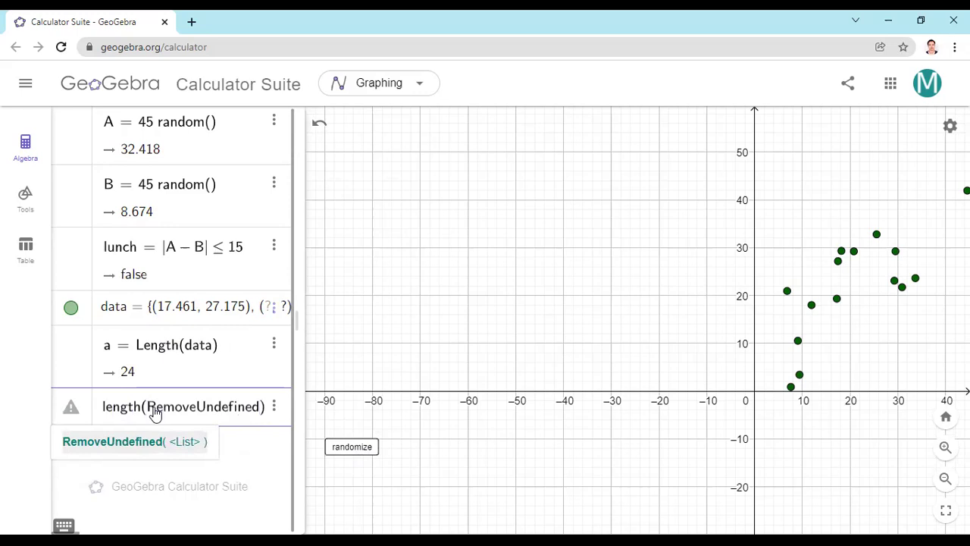
type("(data)")
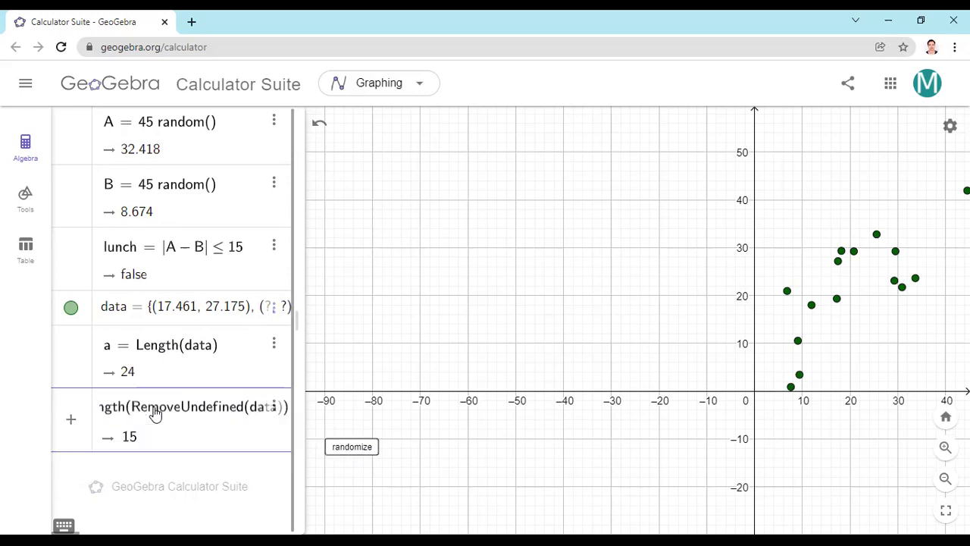
key("Return")
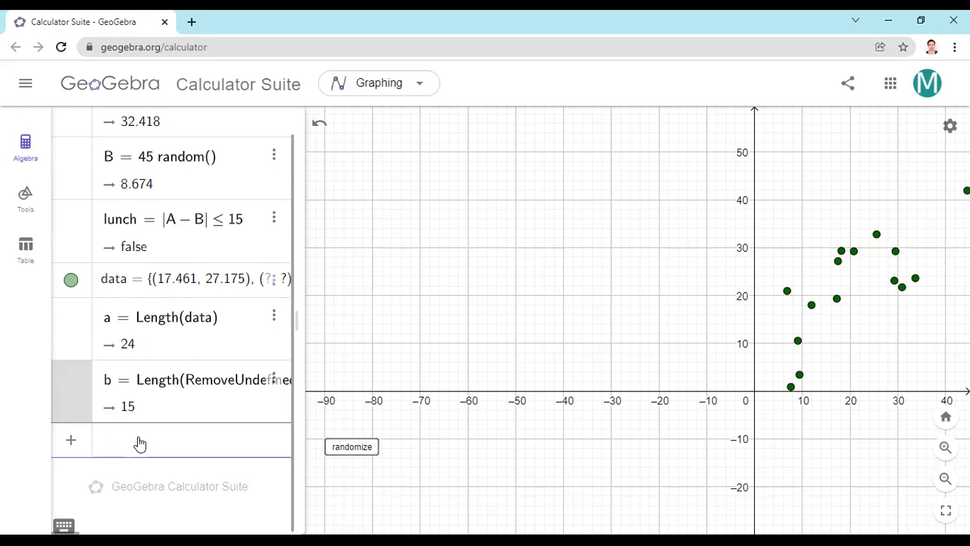
Create a slider n from 0 to 10 with increment 0.1 and place it above the x-axis over the randomize button.
type("n = slider")
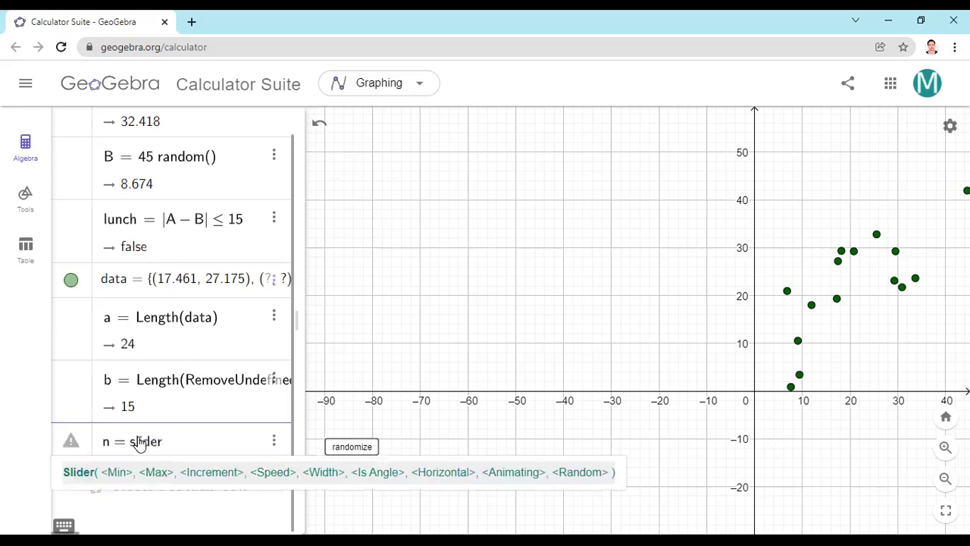
type("(0")
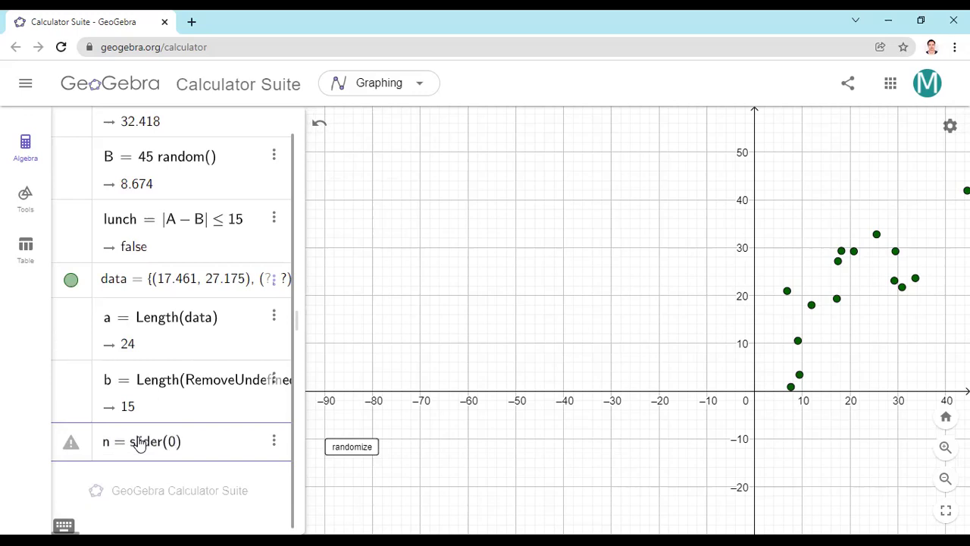
type(", 10, ")
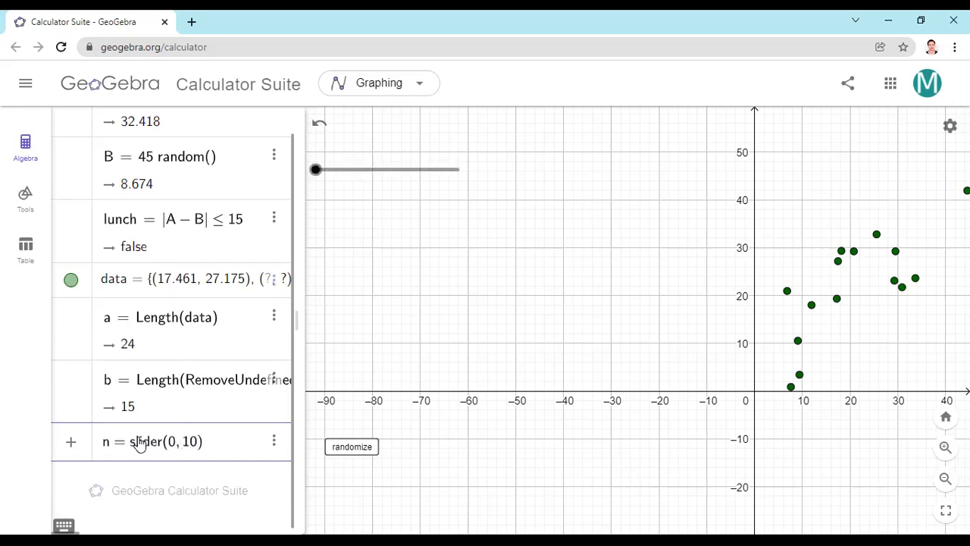
type(".1")
key("Return")
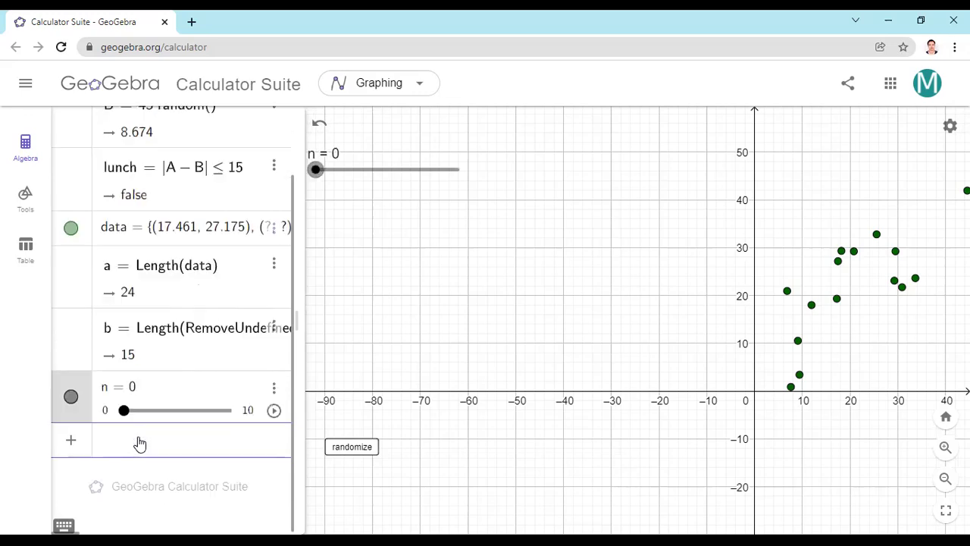
left_click_drag(339, 173, 351, 326)
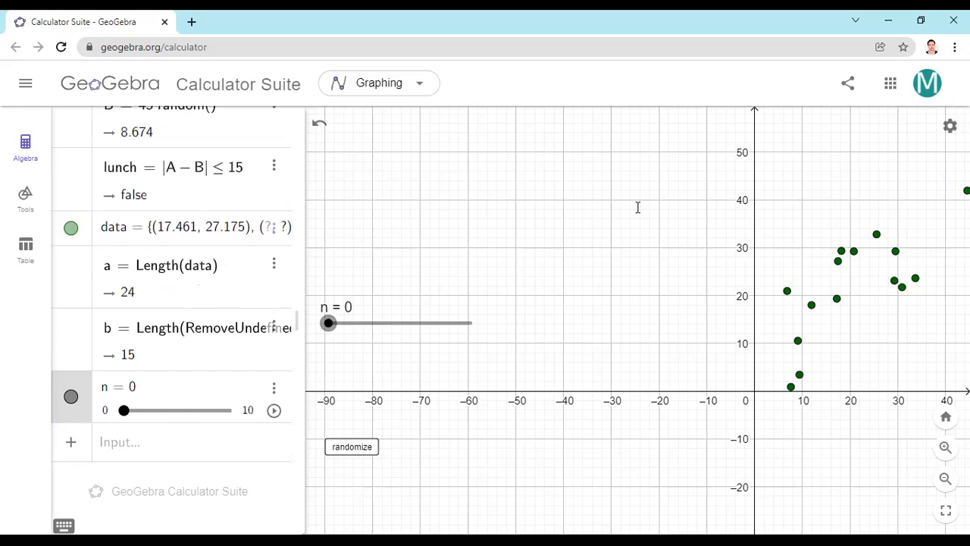
Copy the whole On Click script from the randomize button's settings.
right_click(352, 446)
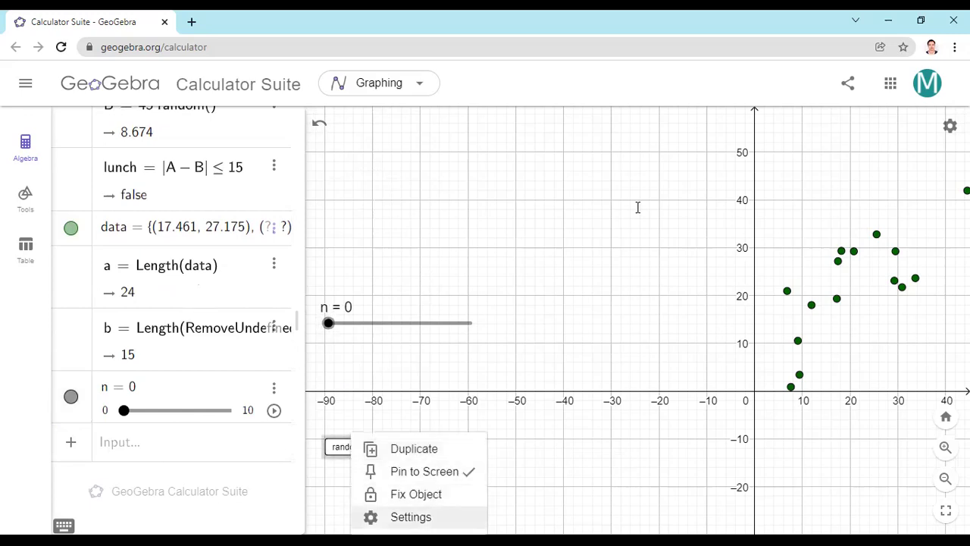
left_click(409, 516)
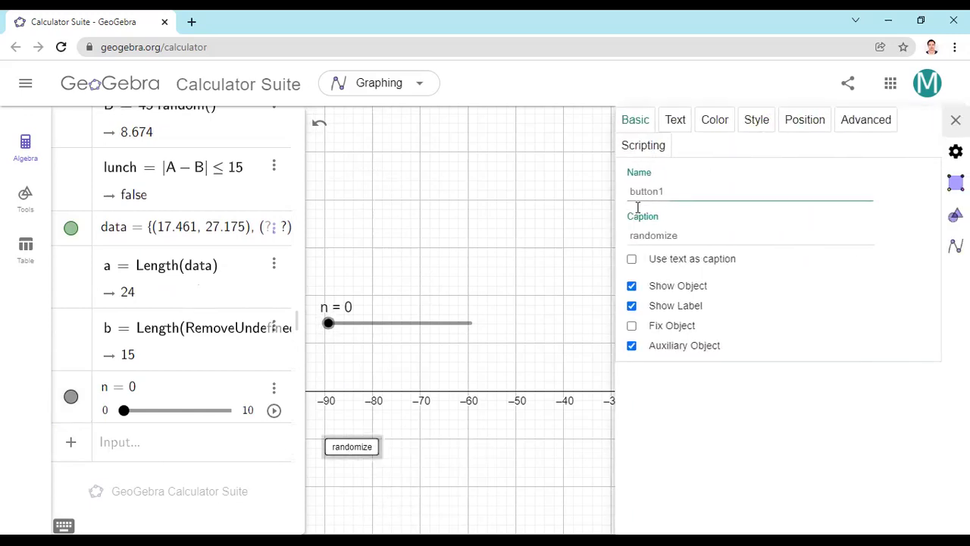
key("shift+Tab")
key("Return")
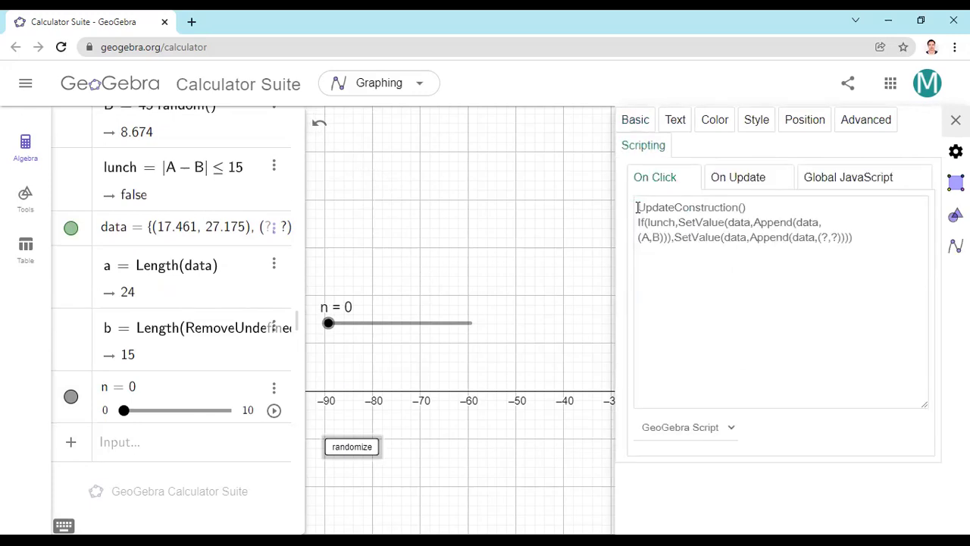
left_click_drag(637, 207, 865, 239)
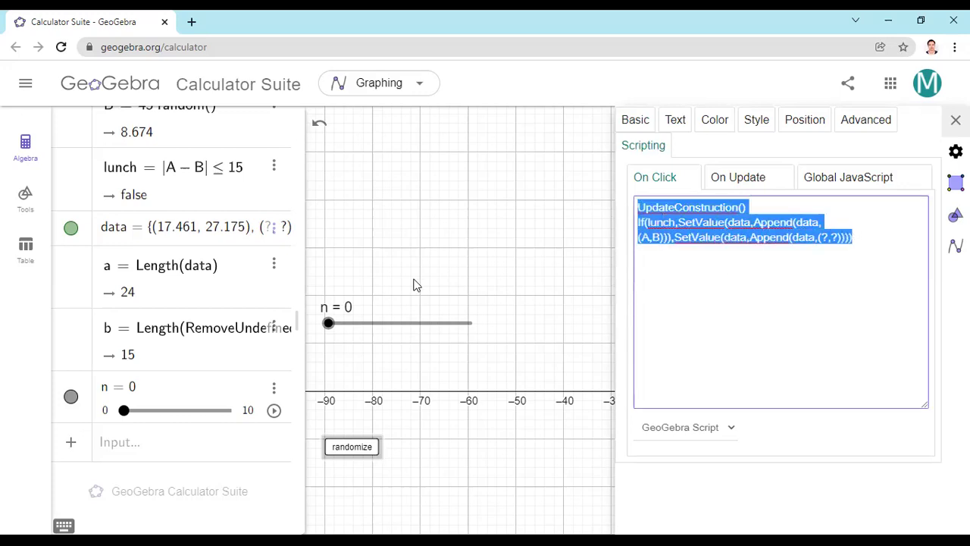
Paste the copied UpdateConstruction() and If(lunch,...) script into slider n's On Update script and close its settings.
right_click(343, 329)
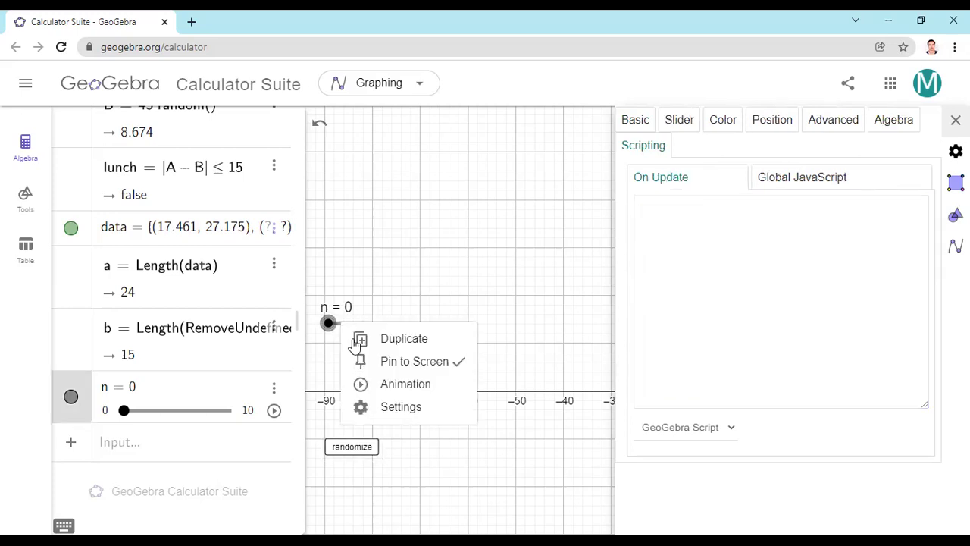
left_click(401, 407)
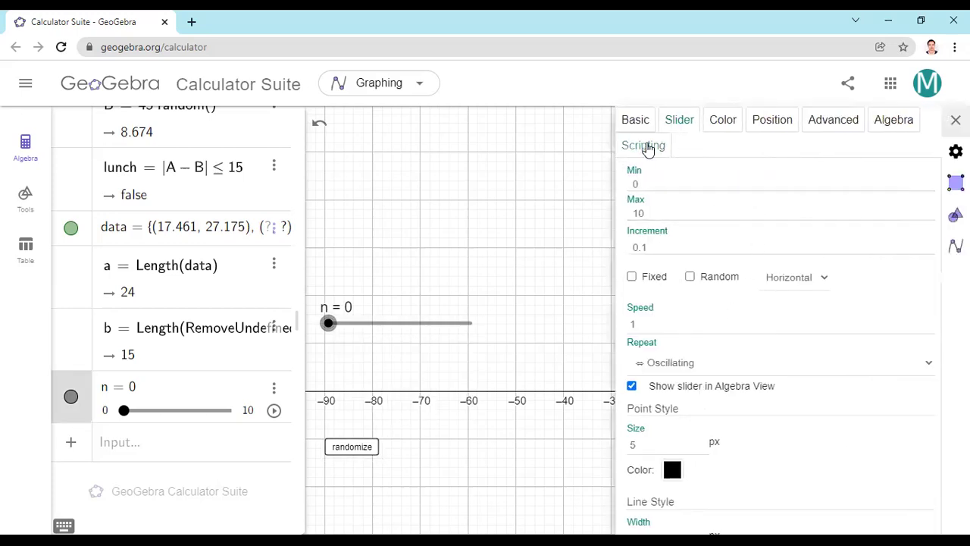
left_click(645, 146)
left_click(655, 216)
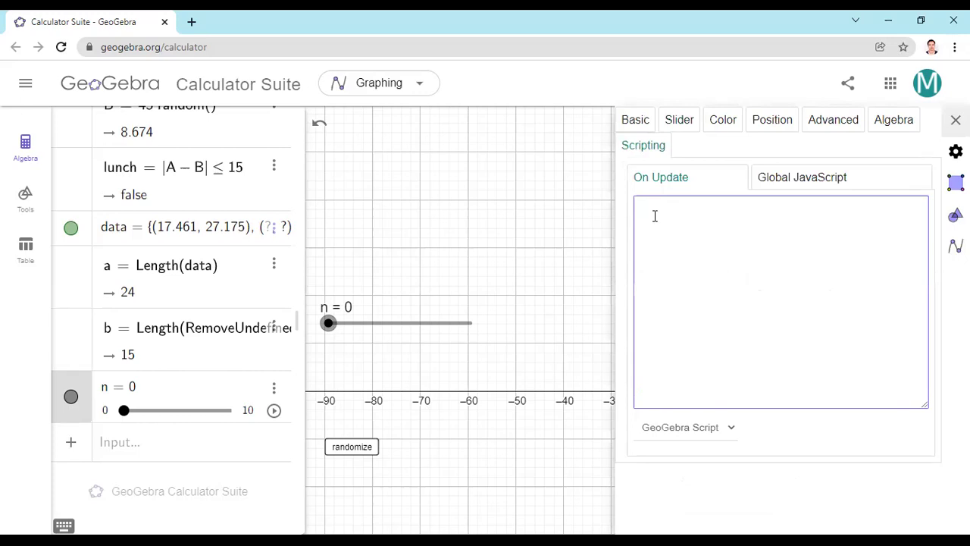
type("UpdateConstruction[] If(lunch,SetValue(data,Append(data,(A,B))),SetValue(data,Append(data,(?,?))))")
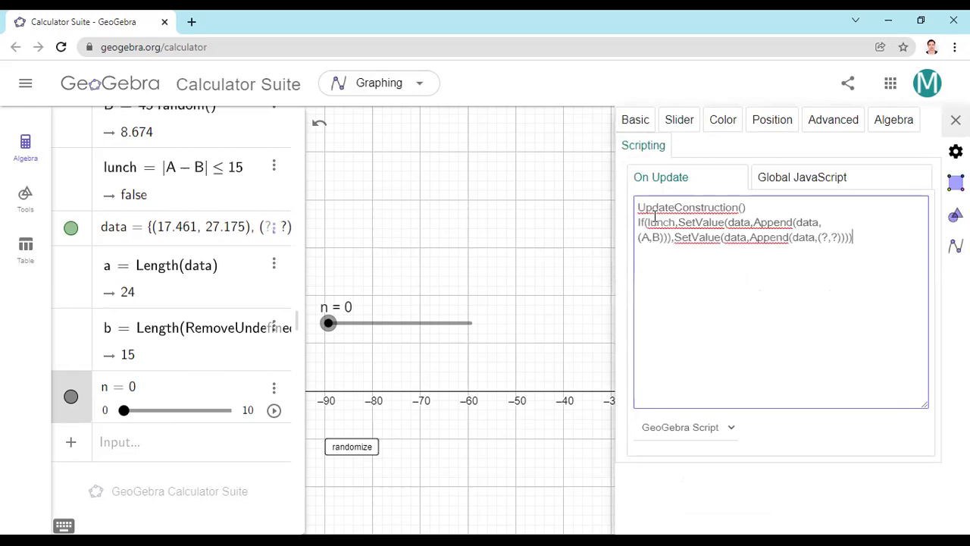
left_click(956, 120)
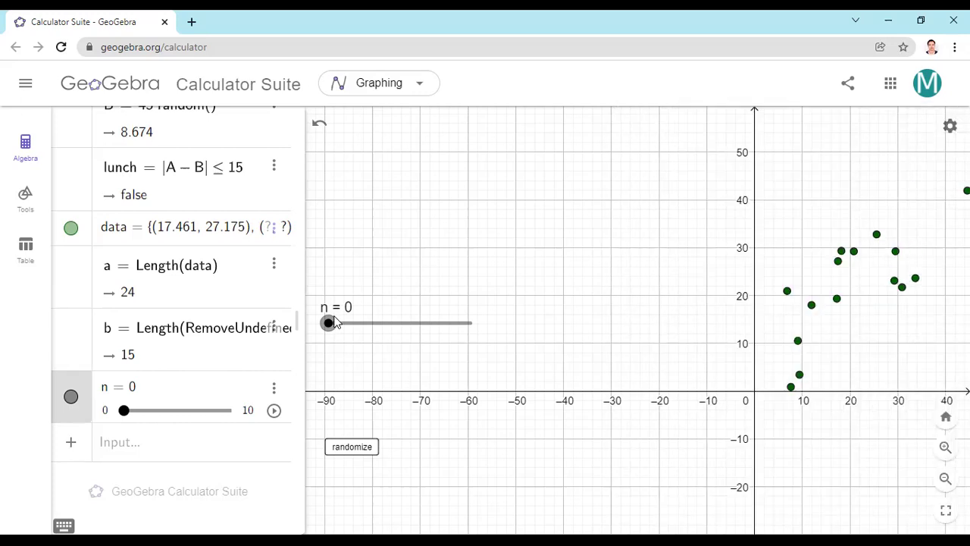
Generate many trials by moving slider n to 2.6 and on to 7.2, keeping the plotted points in view.
left_click_drag(329, 323, 369, 333)
scroll(749, 342, "up", 1)
scroll(749, 341, "down", 3)
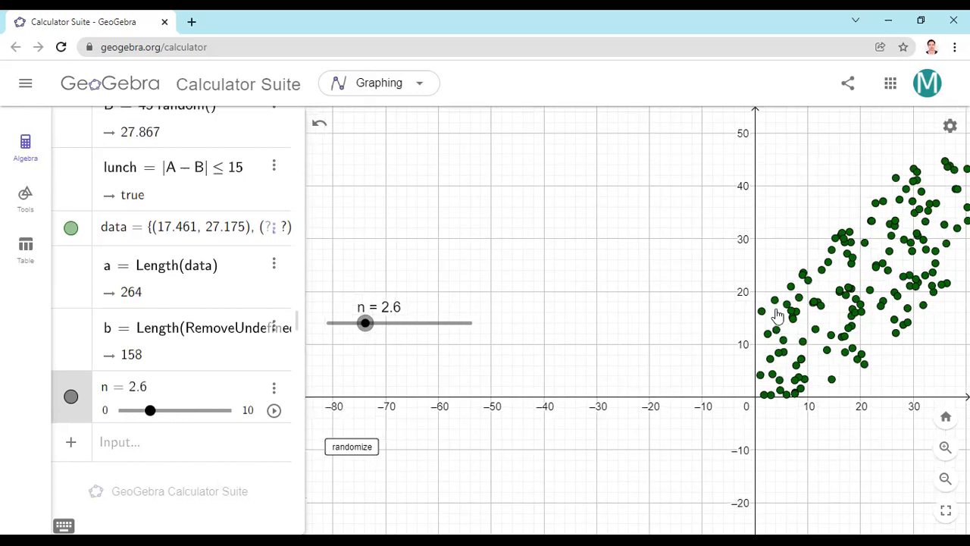
left_click_drag(365, 326, 430, 326)
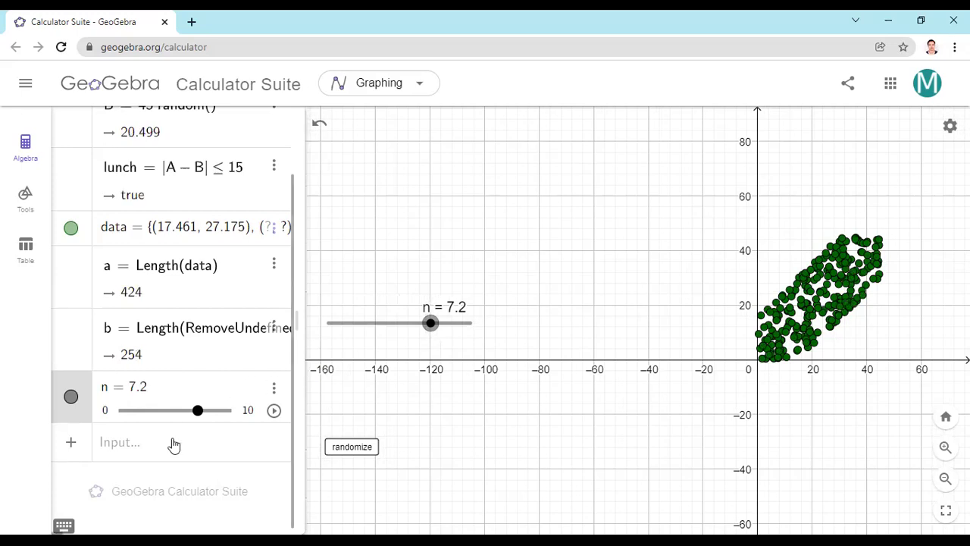
Define the ratio b/a, show it as a decimal, and generate more trials by moving slider n to 9.1.
left_click(122, 446)
type("b")
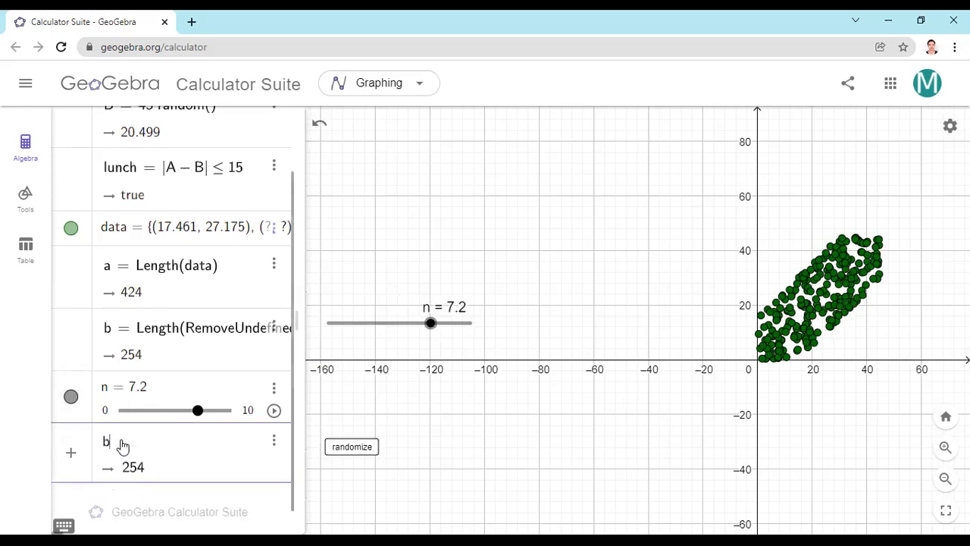
type("/a")
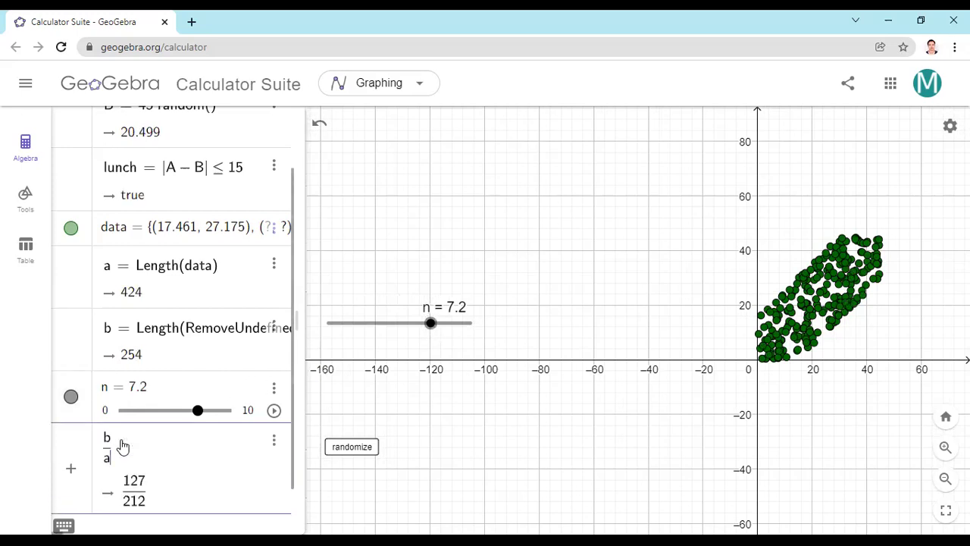
key("Return")
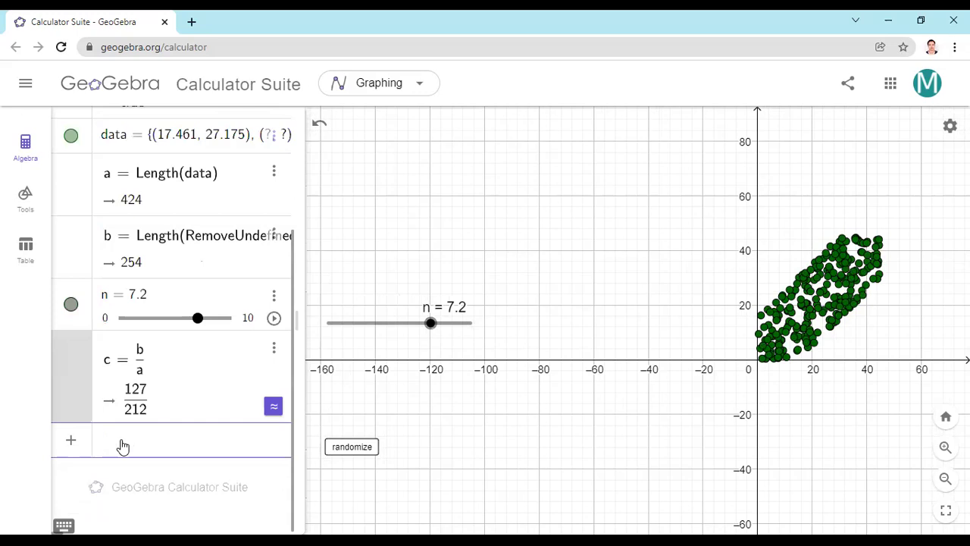
left_click(273, 408)
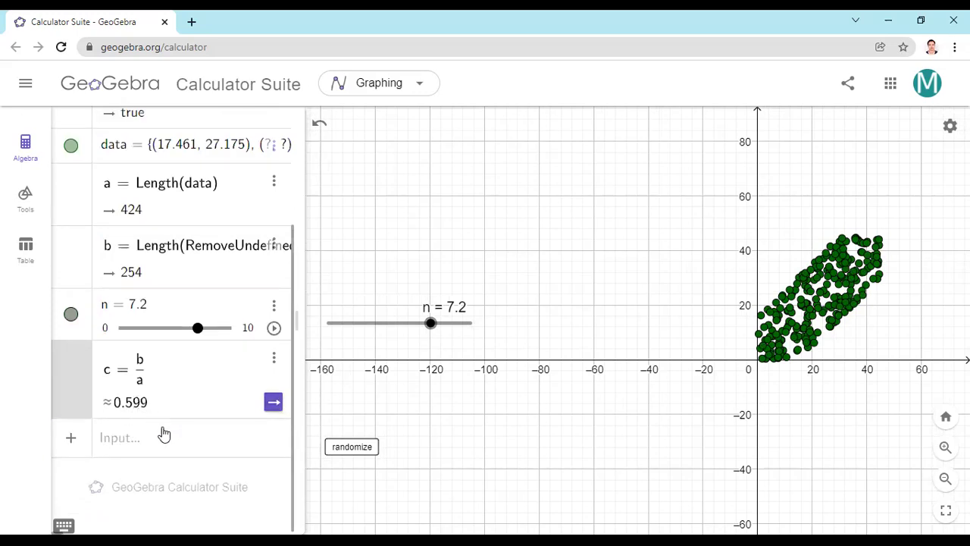
left_click_drag(431, 323, 458, 334)
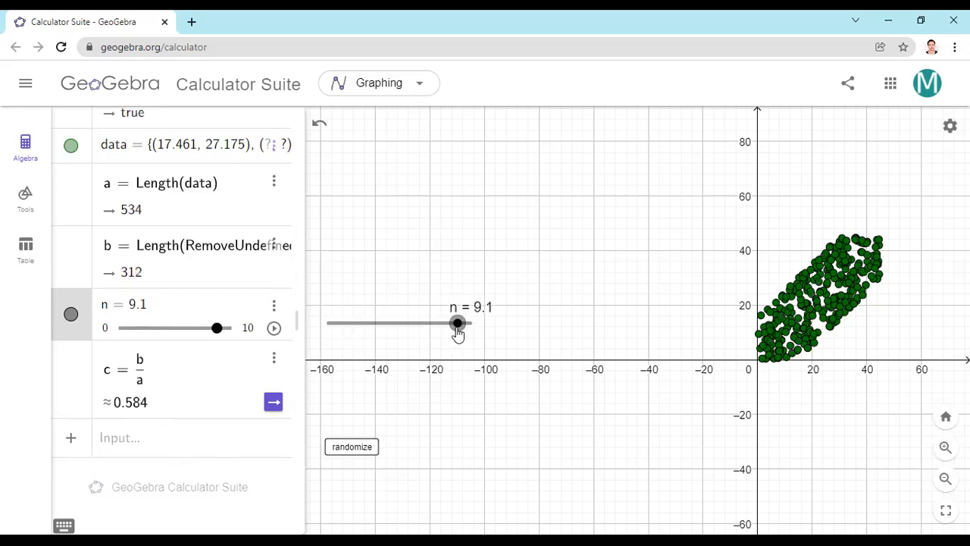
Create a square with Polygon((0,0),(60,0),4) and move its label clear of the plotted points, near the square's lower-right corner.
left_click(129, 448)
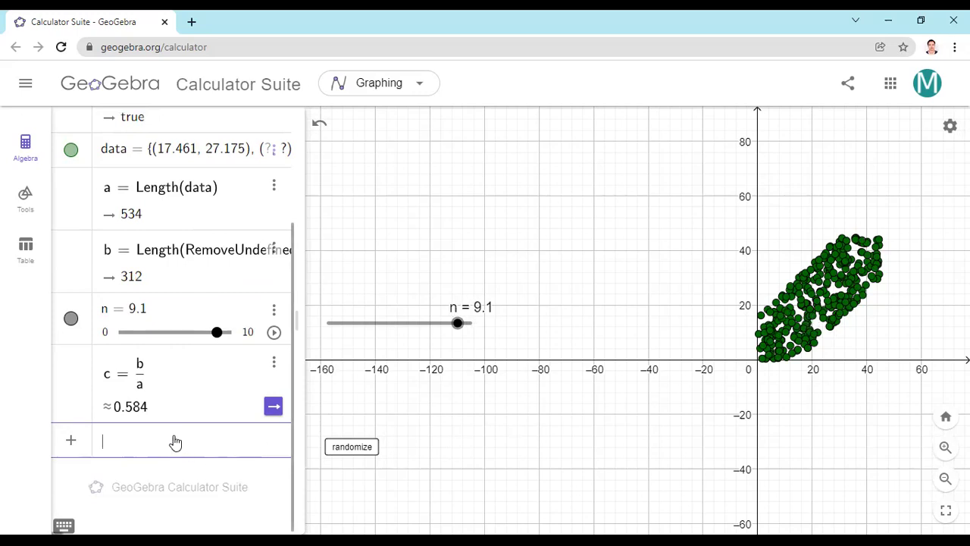
type("polygon(")
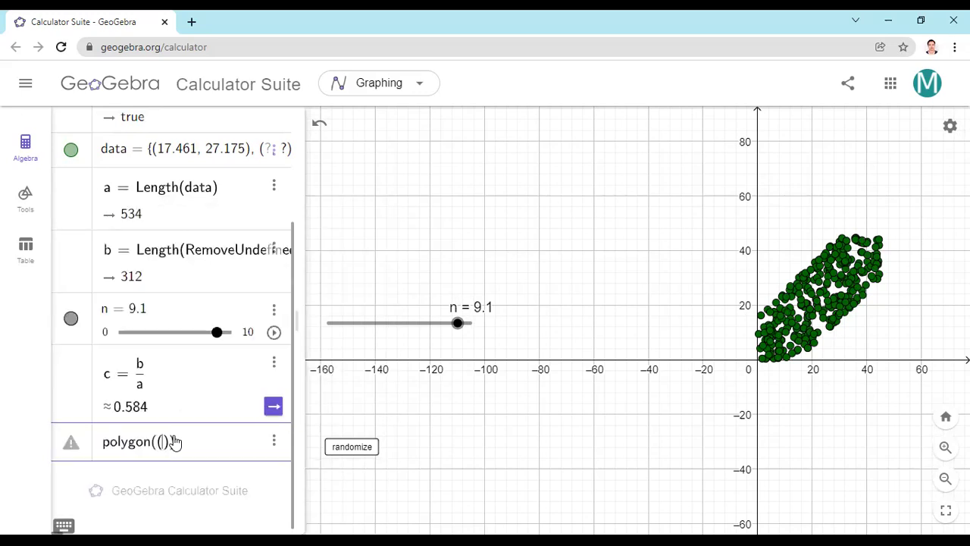
type("(0,0),")
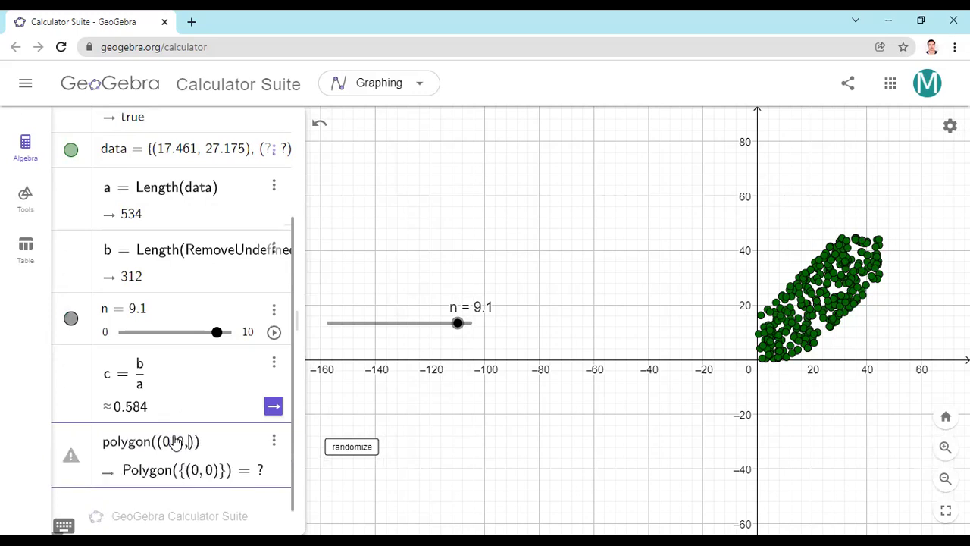
key("BackSpace")
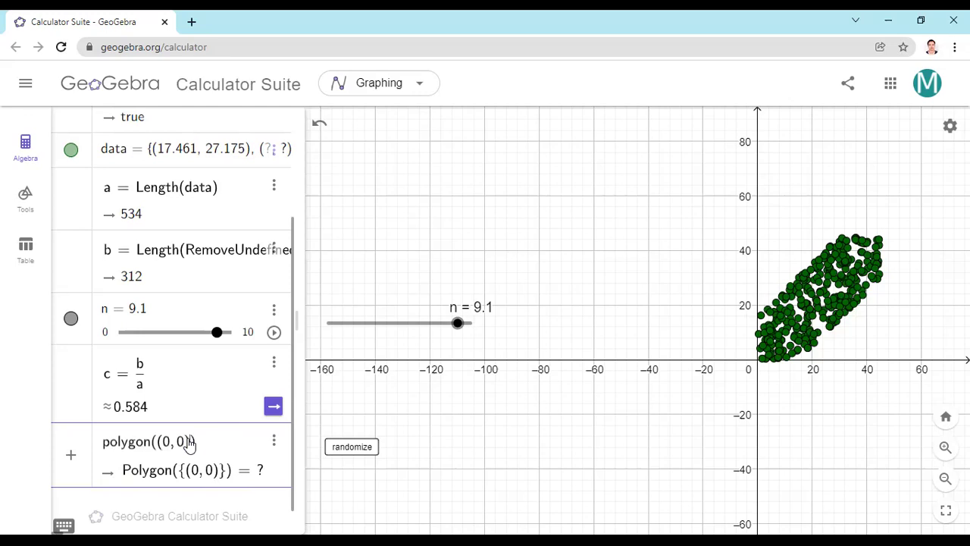
type("), (6")
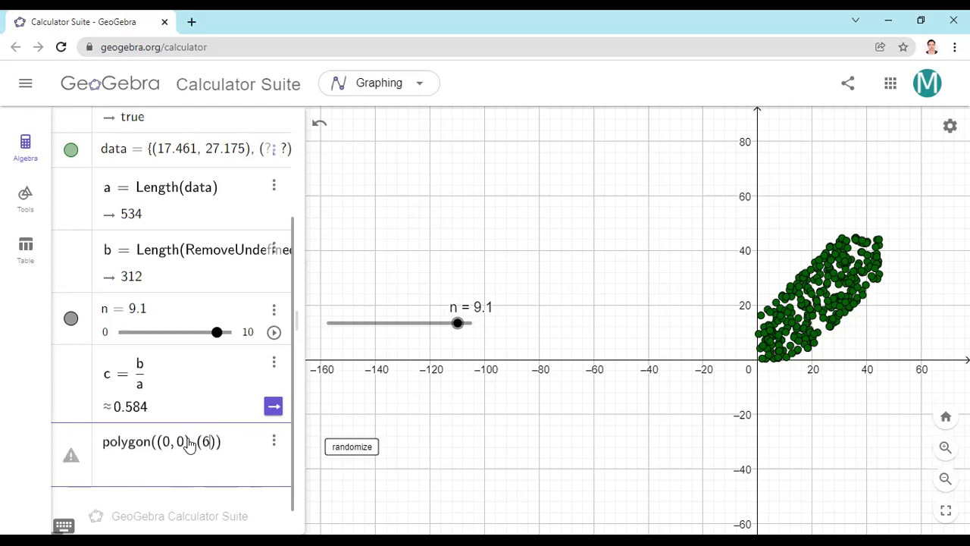
type("0, 0)")
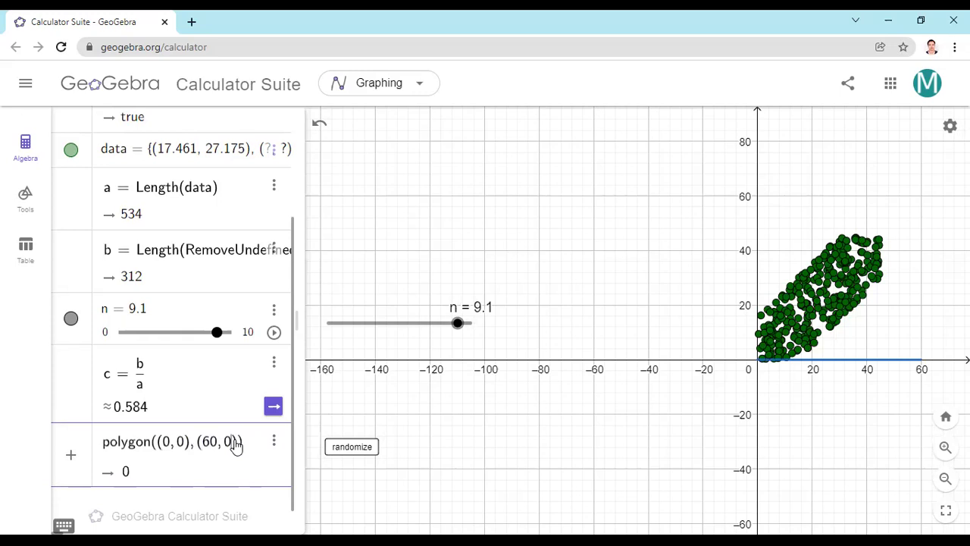
type(", 4")
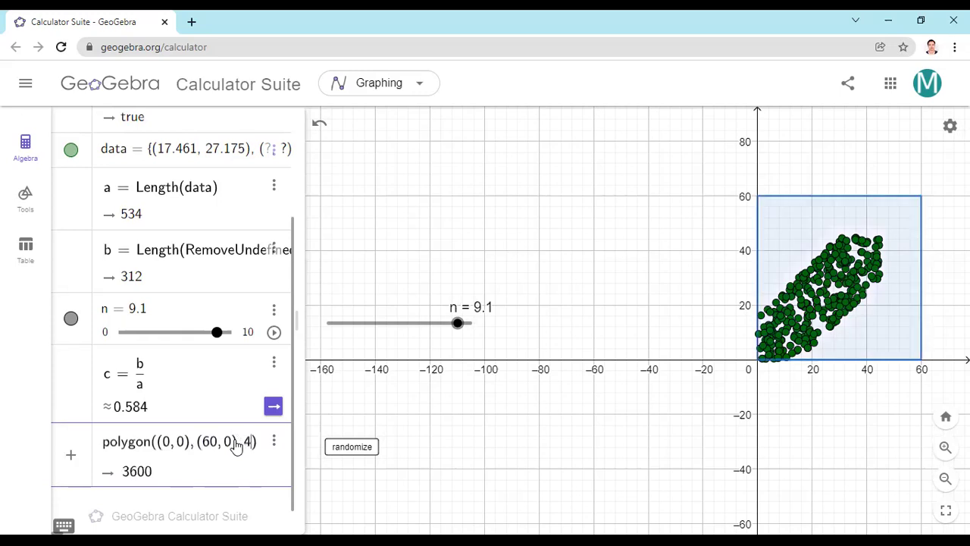
key("Return")
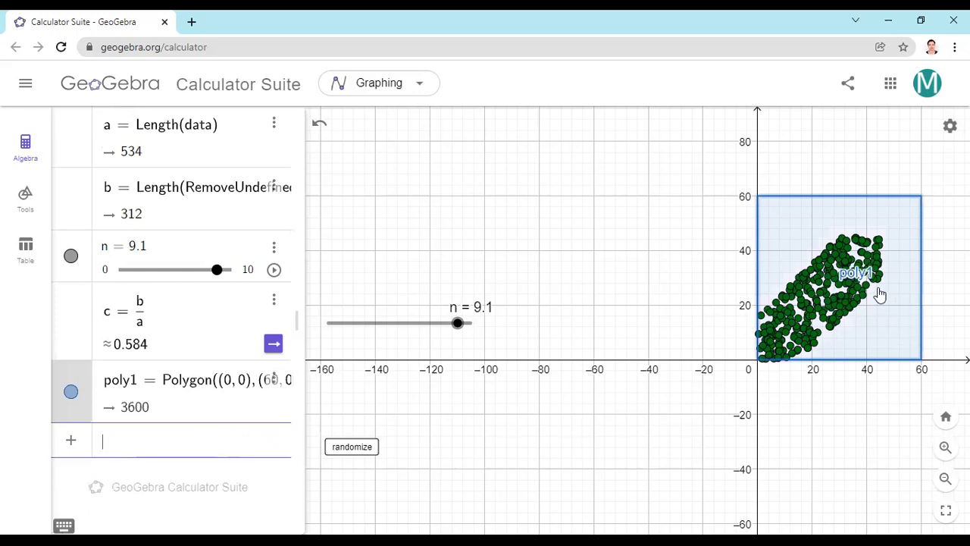
left_click_drag(859, 276, 904, 341)
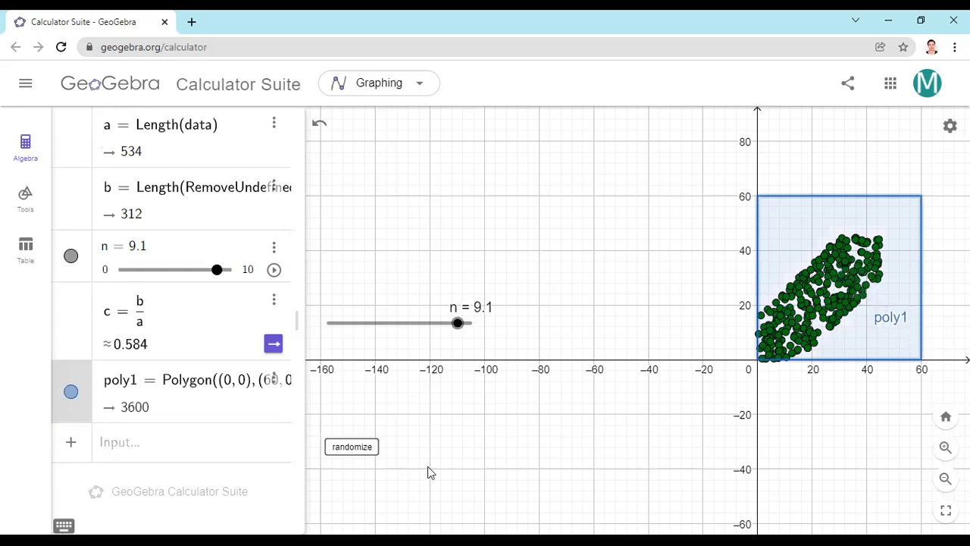
Add the boundary lines x = 45 and y = 45 around the plotted points.
left_click(162, 445)
type("x = 45")
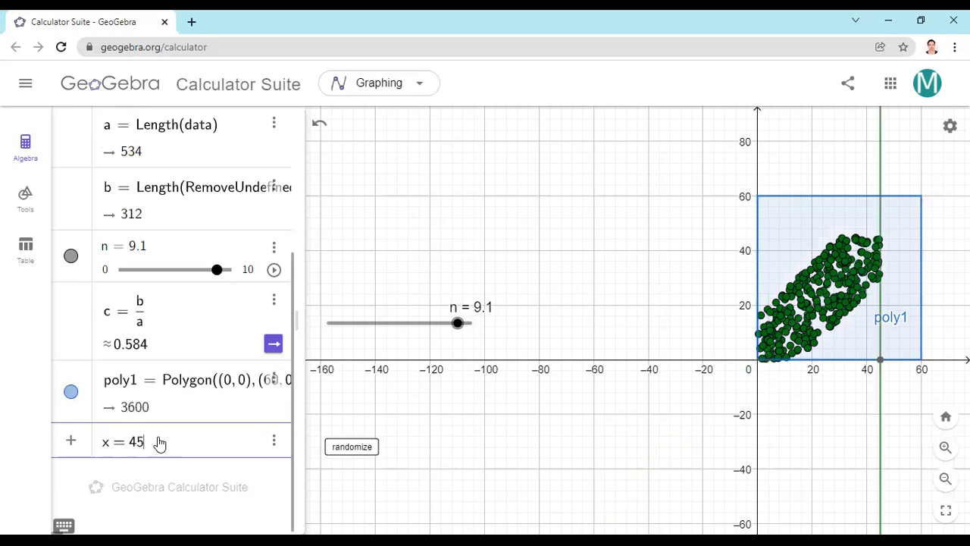
key("Return")
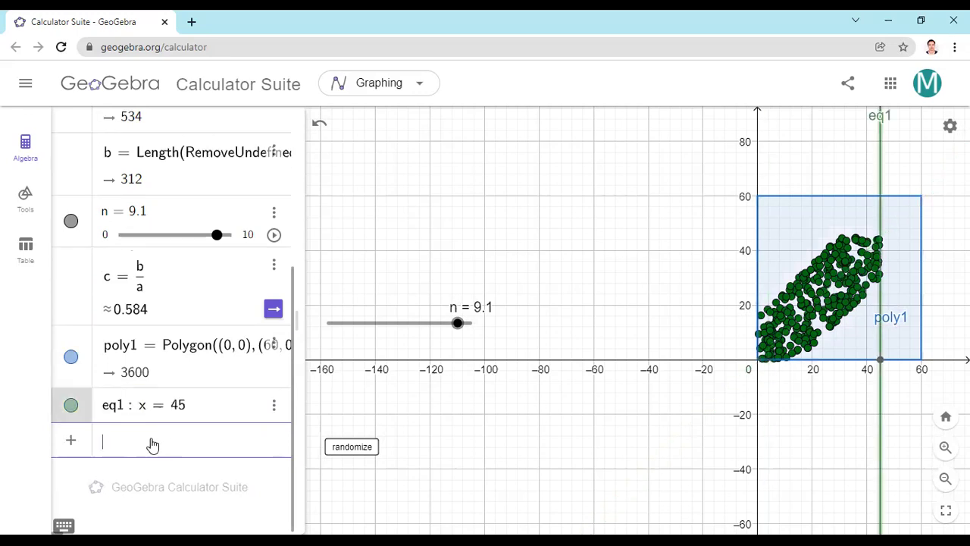
type("y = 45")
key("Return")
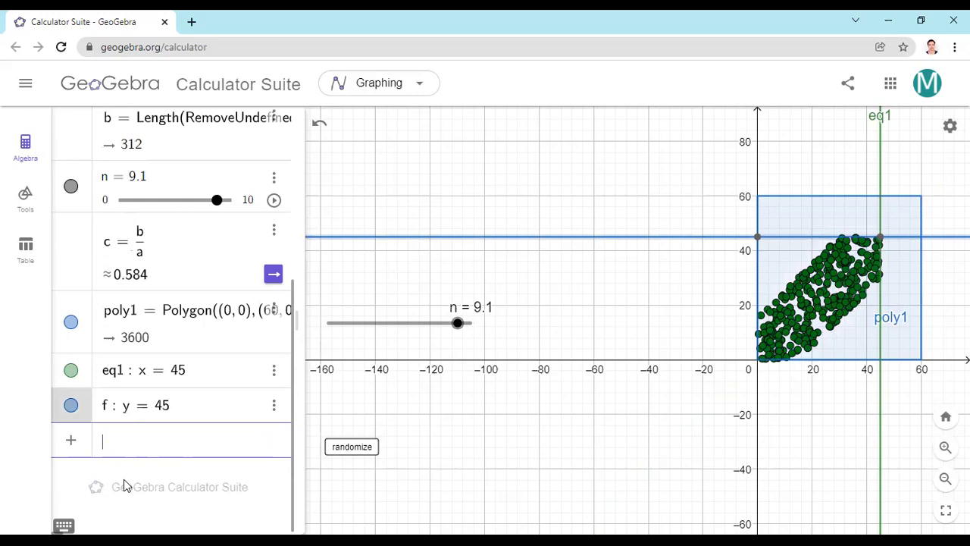
Add the diagonal lines y = x + 15 and y = x − 15 along the edges of the plotted band.
type("y")
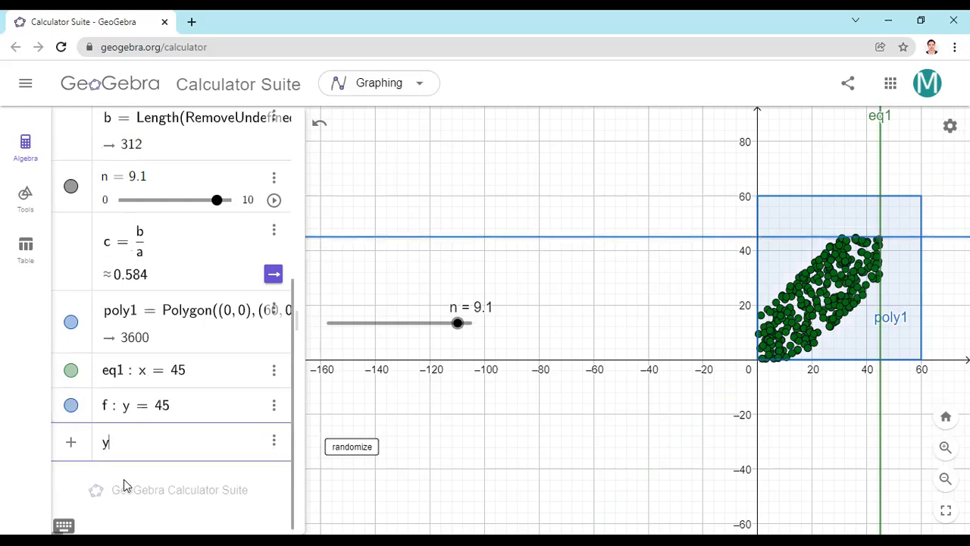
type(" = x + 15")
key("Return")
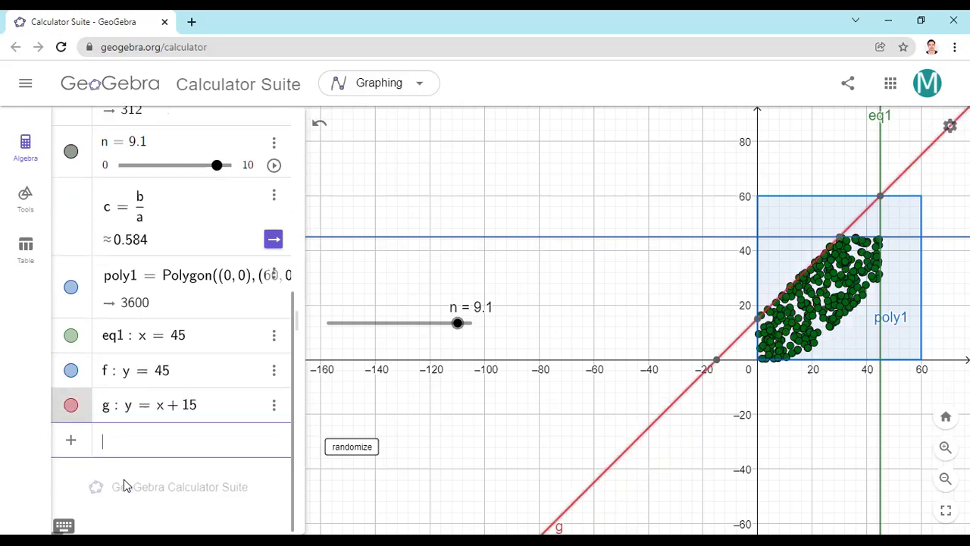
type("y")
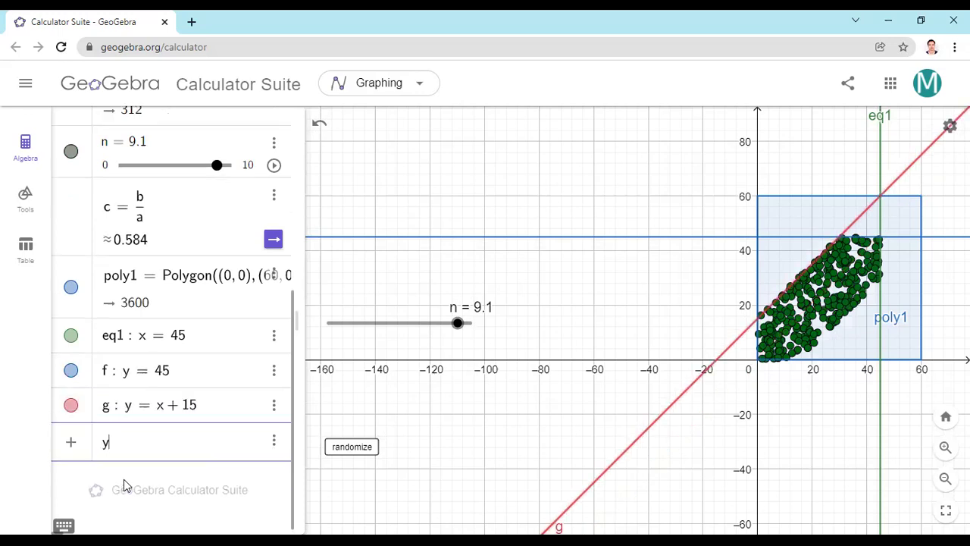
type("=x-15")
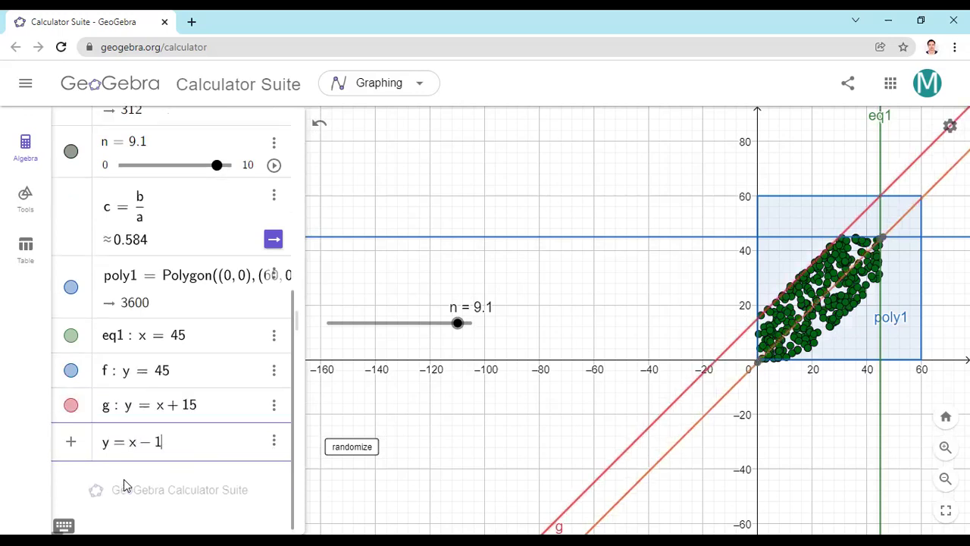
key("Return")
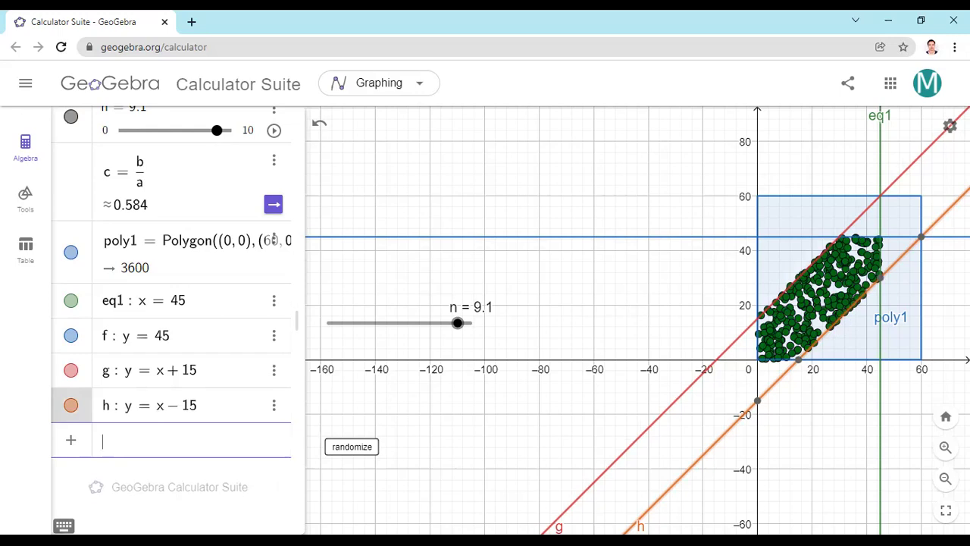
Switch to the PowerPoint presentation to view the lunch-meeting probability question and the assessment problem.
key("alt+Tab")
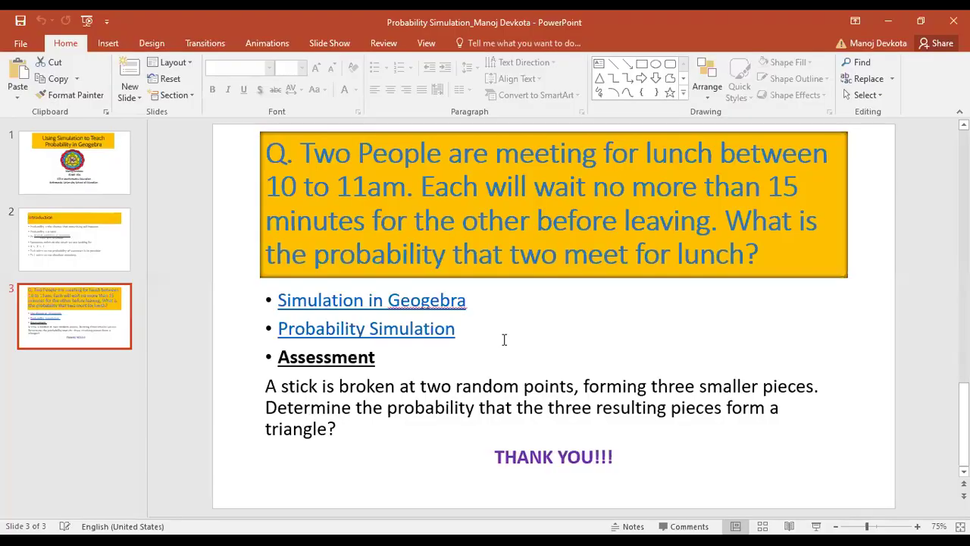